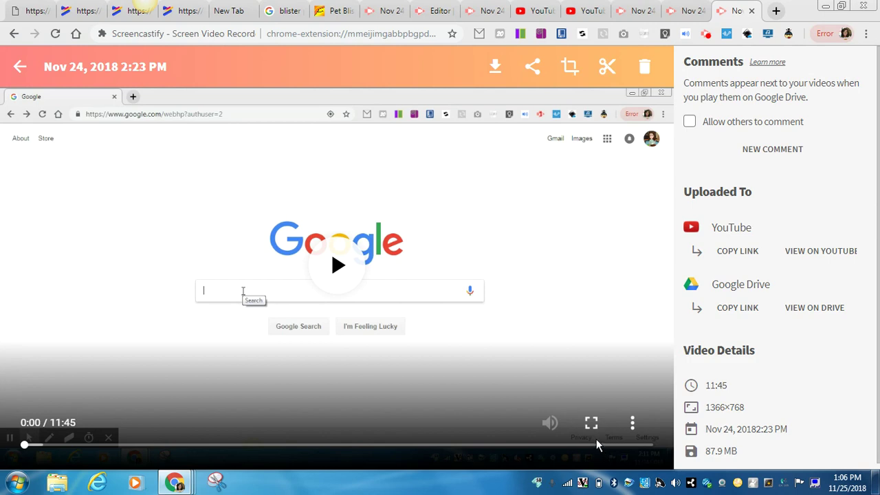
click(592, 423)
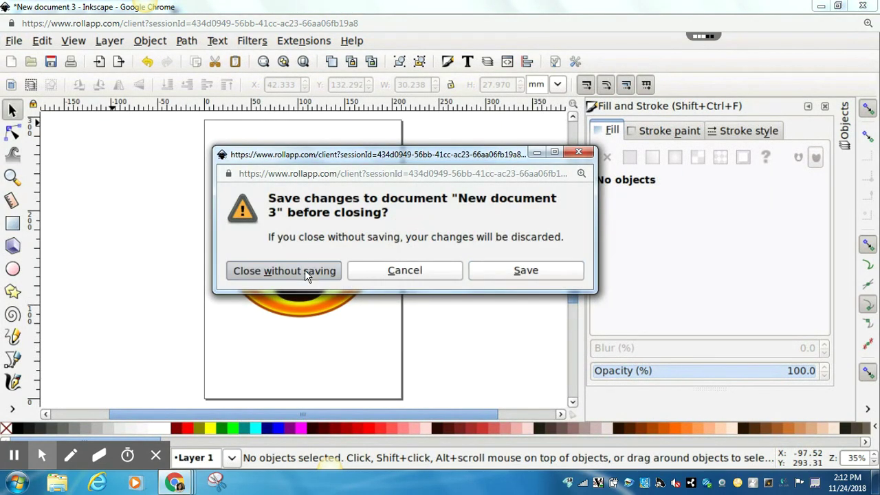
- Discard the unsaved changes to New document 3 and close the Fill and Stroke dialog to widen the canvas
click(305, 271)
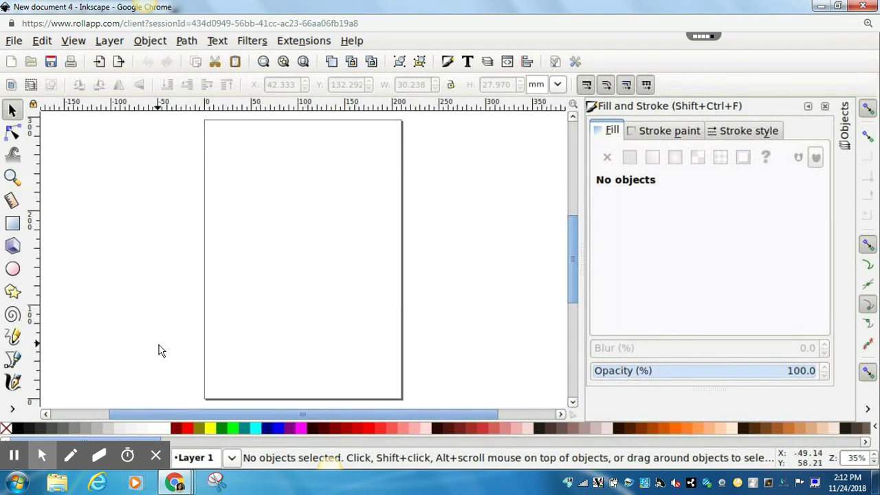
click(826, 107)
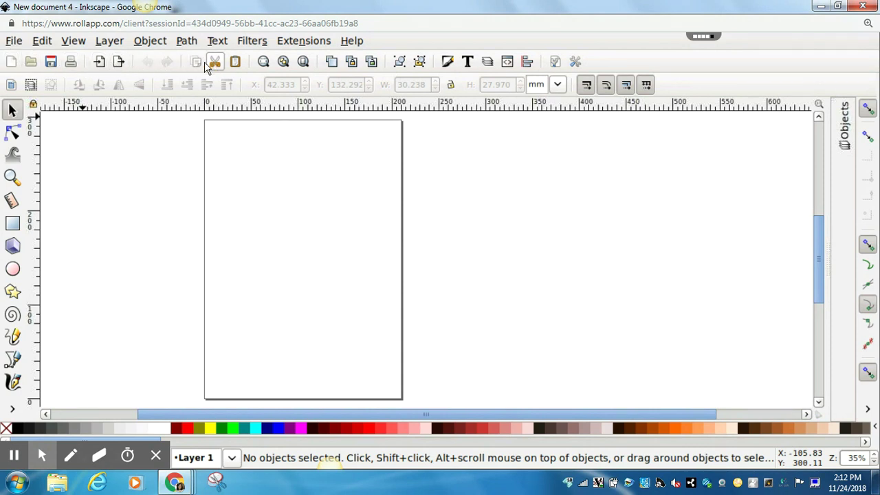
click(14, 41)
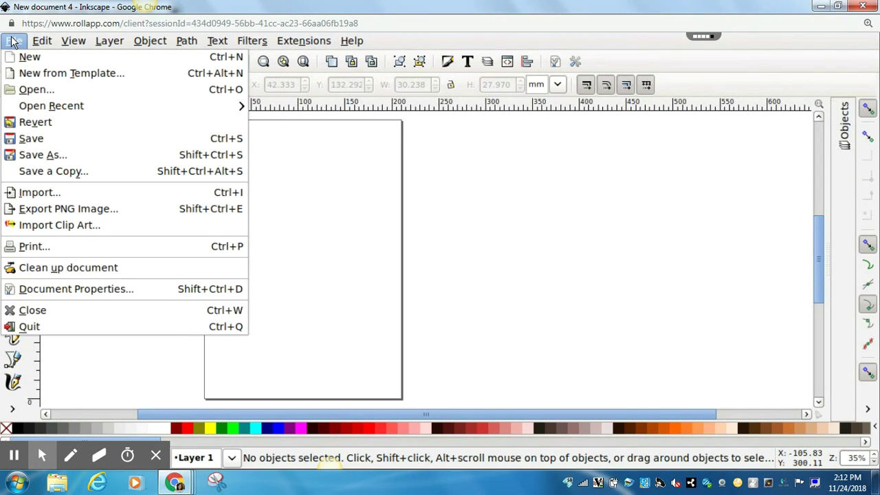
mouse_move(39, 40)
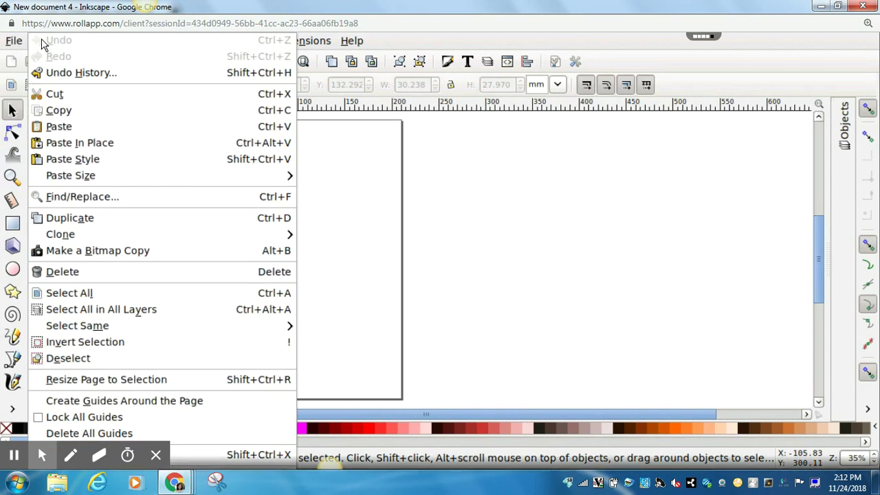
click(340, 163)
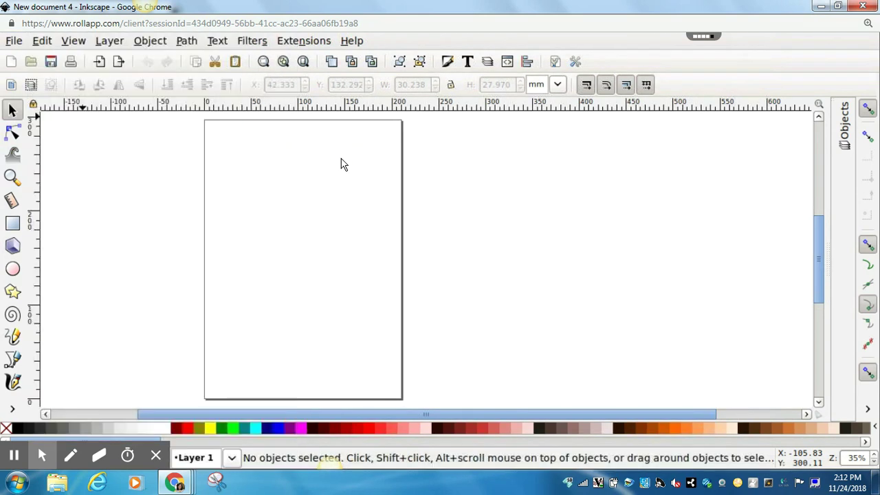
click(69, 43)
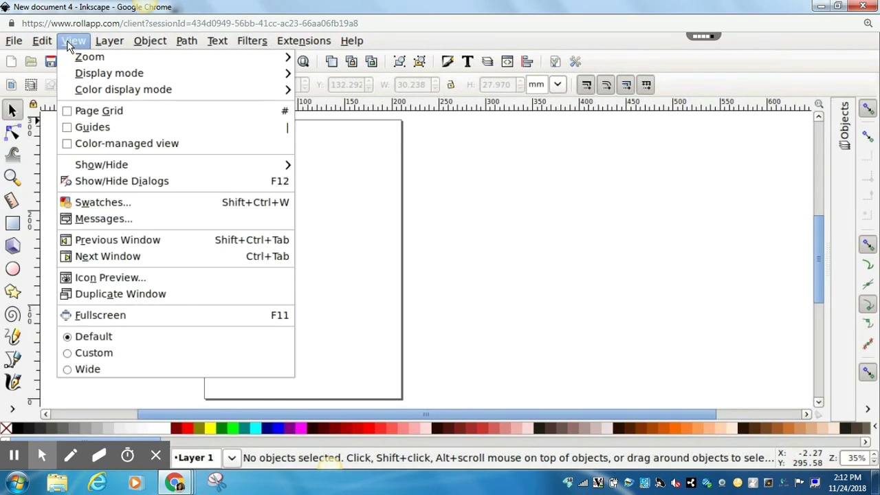
mouse_move(81, 62)
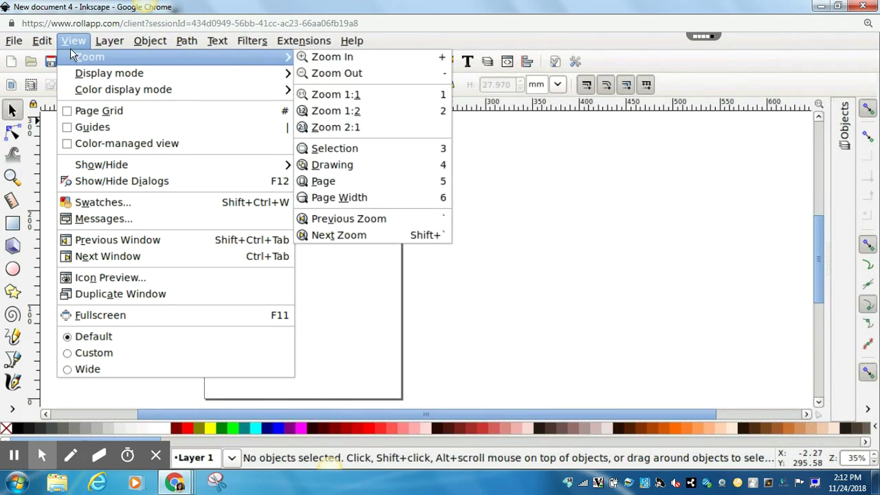
mouse_move(102, 42)
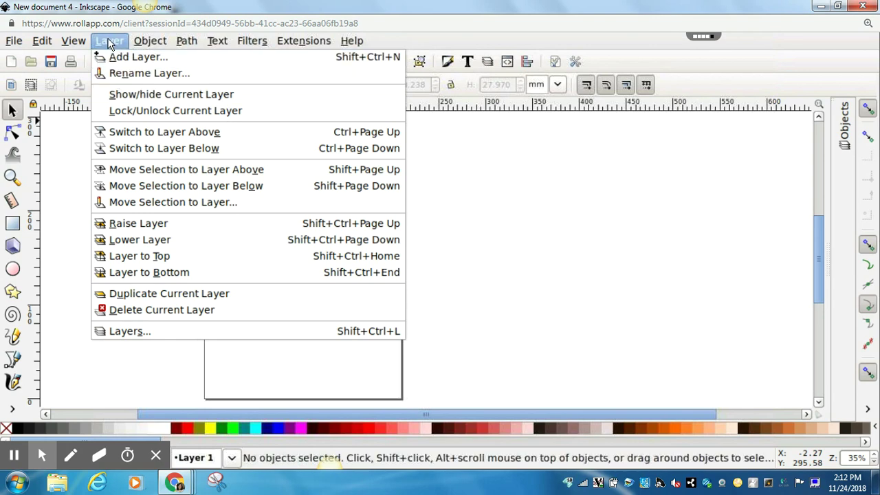
mouse_move(140, 43)
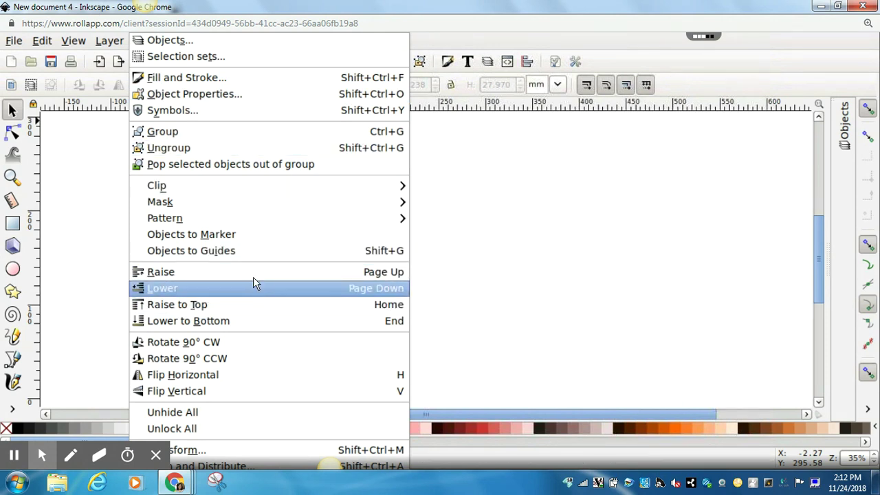
click(485, 260)
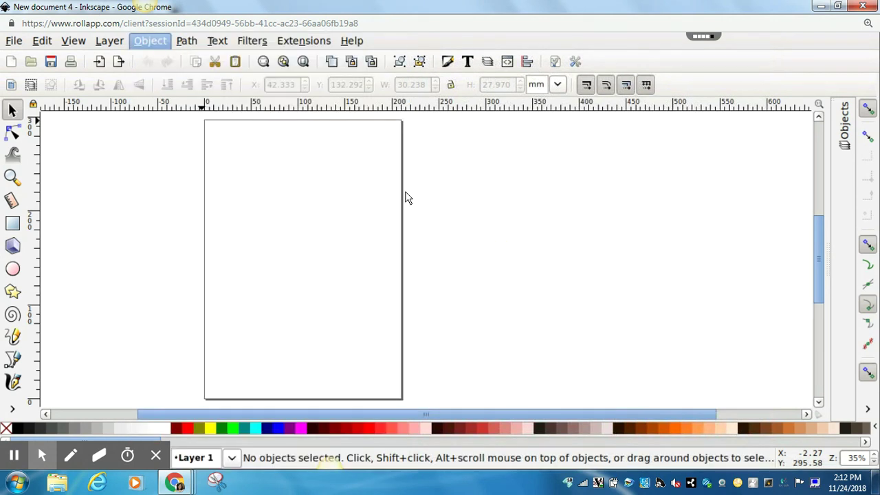
click(186, 41)
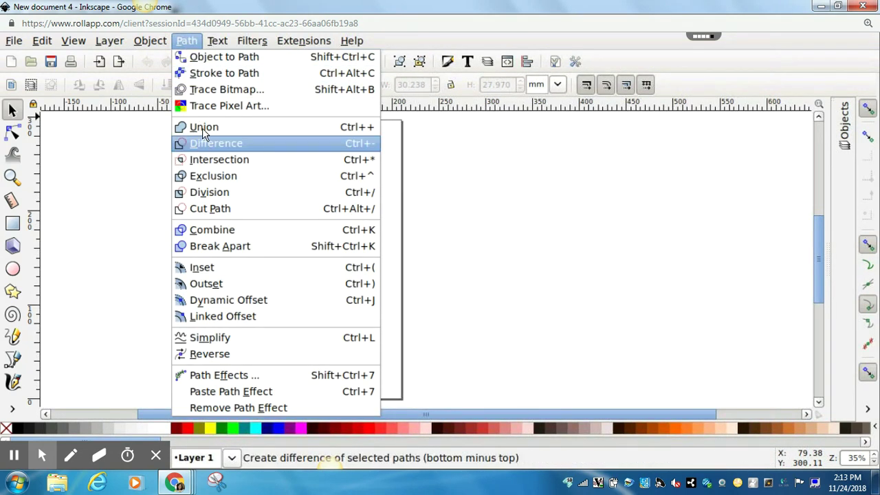
mouse_move(295, 43)
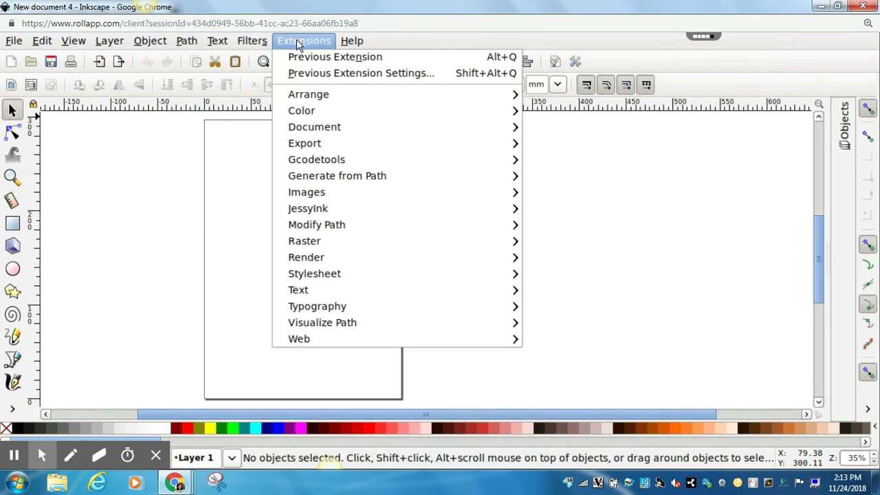
click(147, 212)
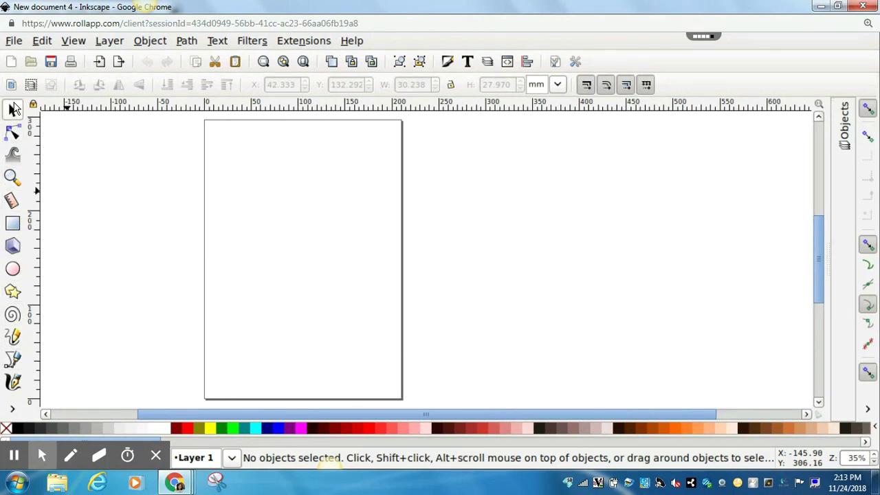
click(17, 140)
click(13, 154)
click(12, 177)
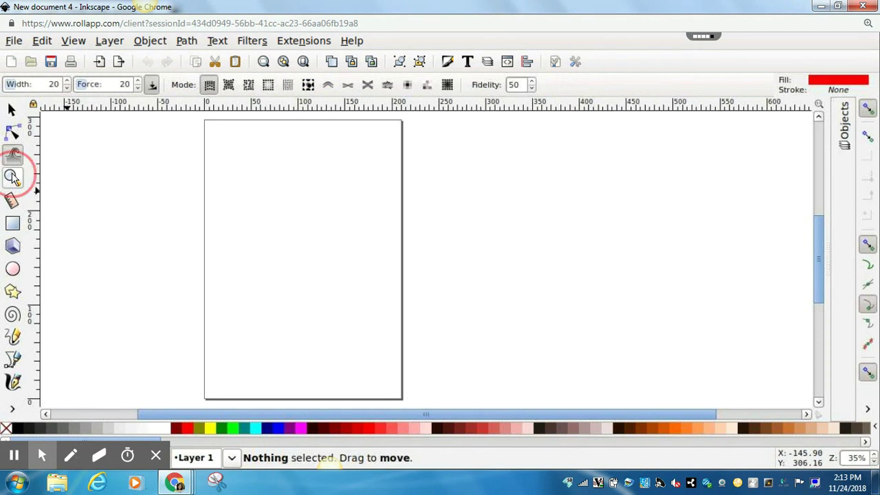
click(12, 200)
click(12, 222)
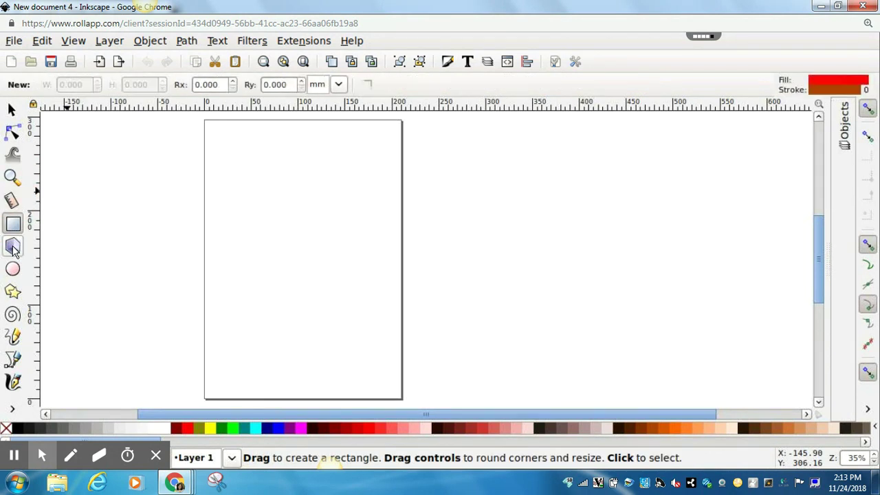
click(12, 245)
click(13, 269)
click(14, 293)
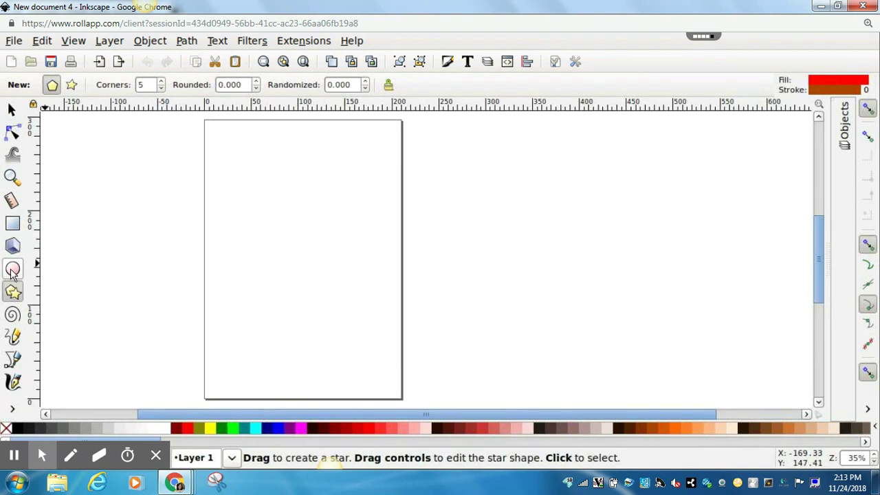
- Draw an ellipse about 172 mm wide and 146 mm high in the middle of the page and fill it yellow
click(15, 271)
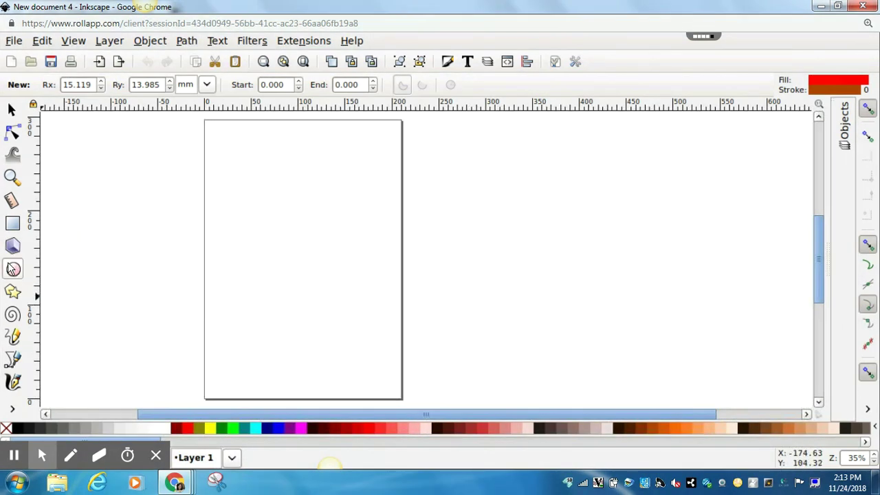
drag(222, 193, 385, 331)
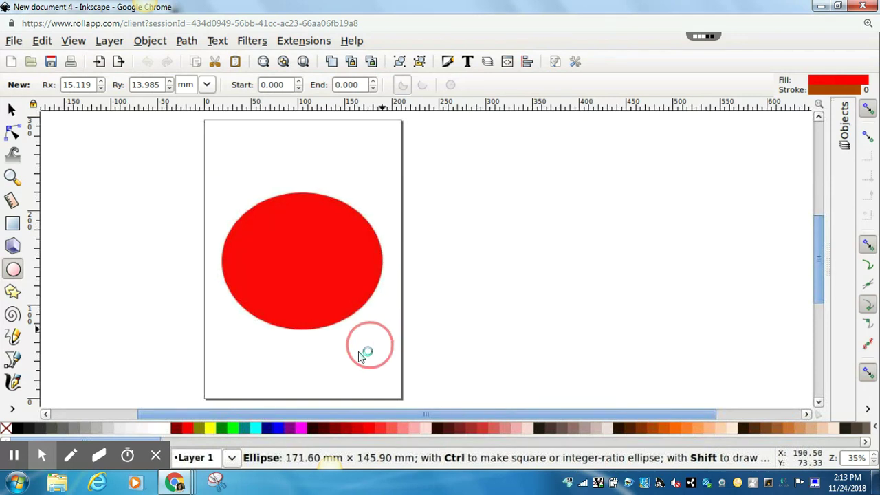
click(213, 426)
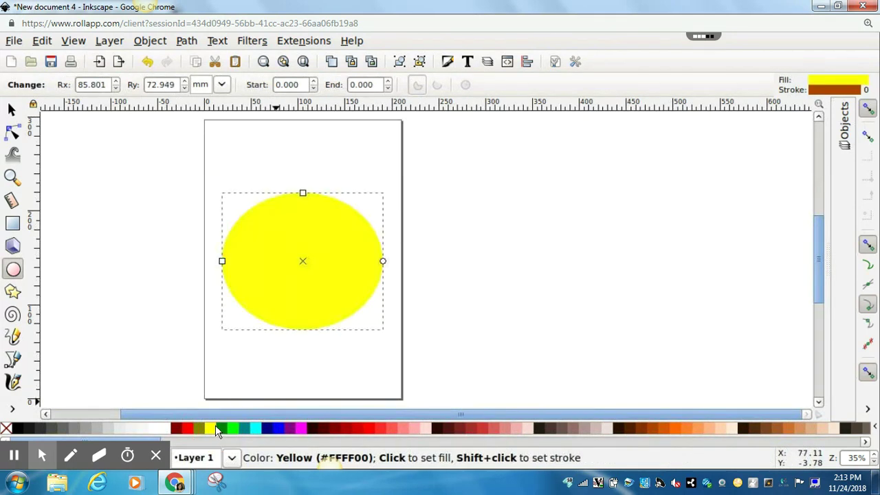
- Select the yellow ellipse and duplicate it twice in place, giving three stacked ellipses
click(9, 112)
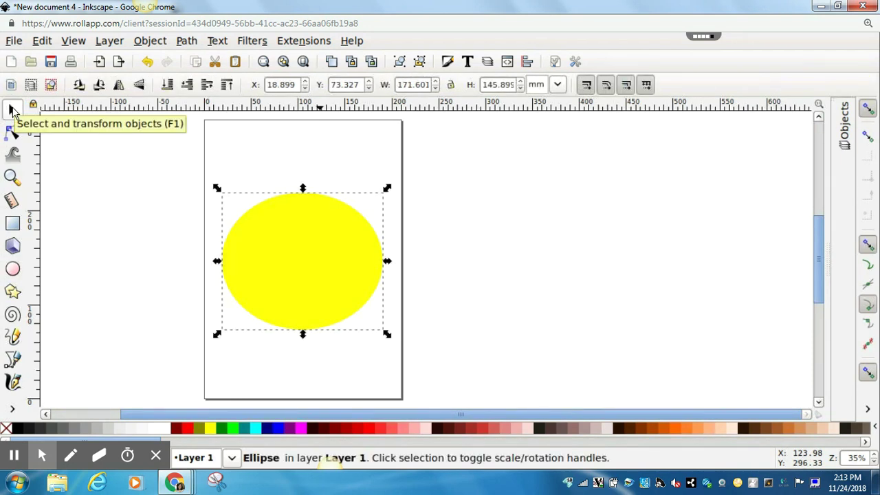
click(259, 230)
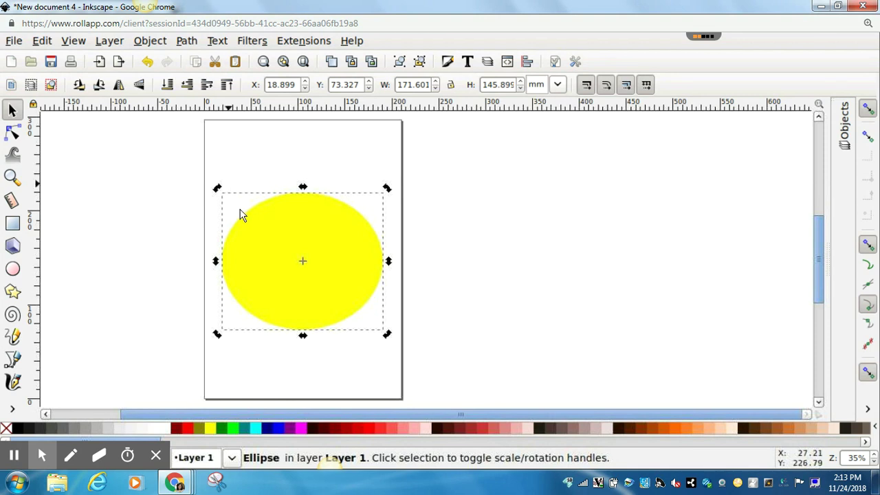
click(270, 270)
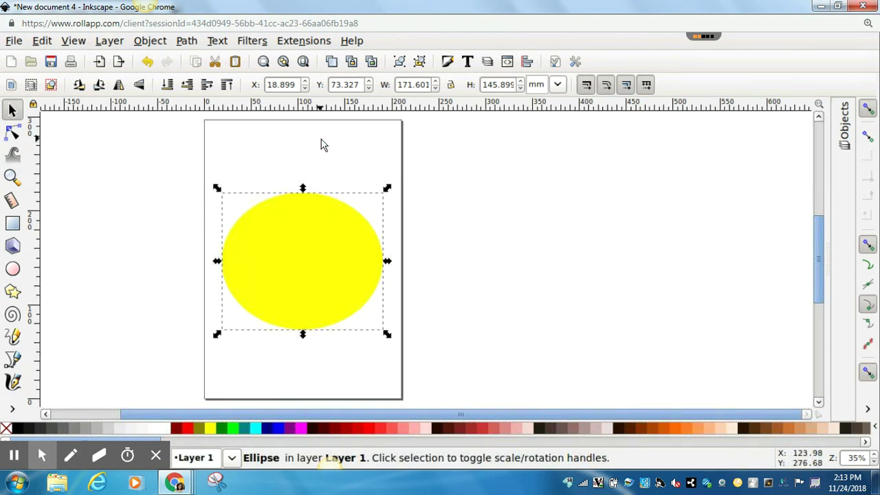
key(ctrl+d)
- Move the two ellipse copies apart to either side of the original, undo both moves and clear the selection
drag(292, 227, 562, 218)
drag(260, 257, 83, 249)
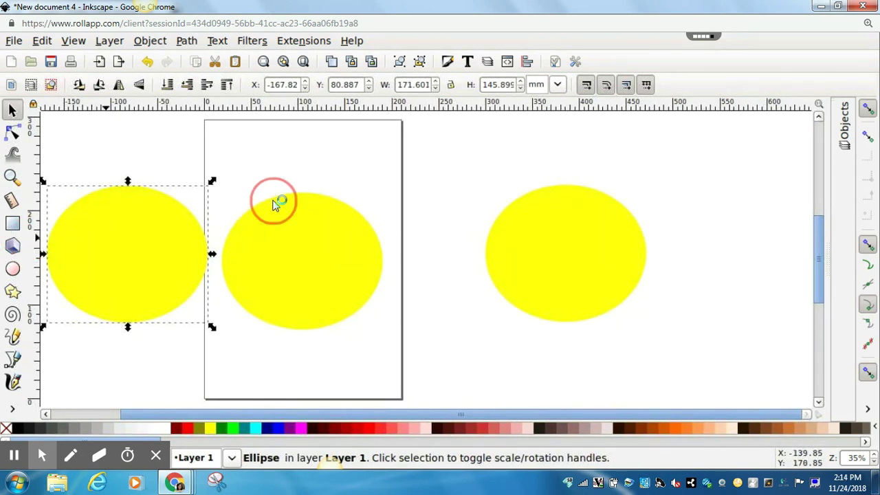
click(42, 41)
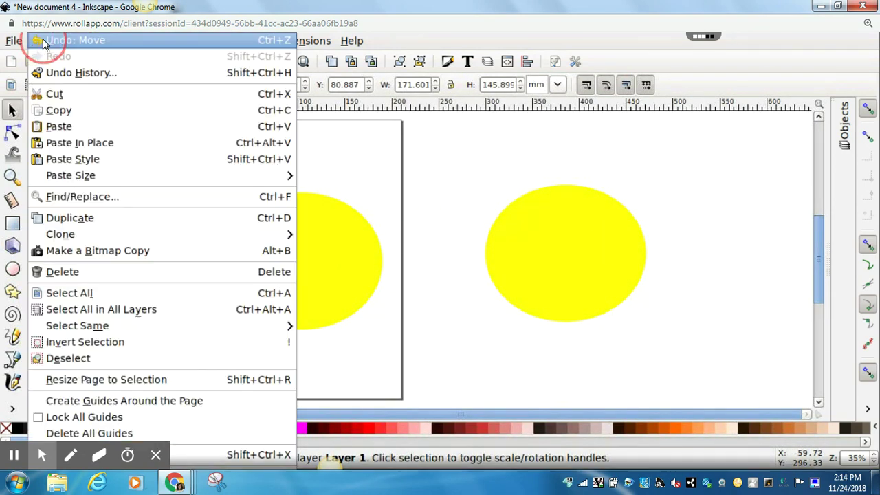
click(43, 41)
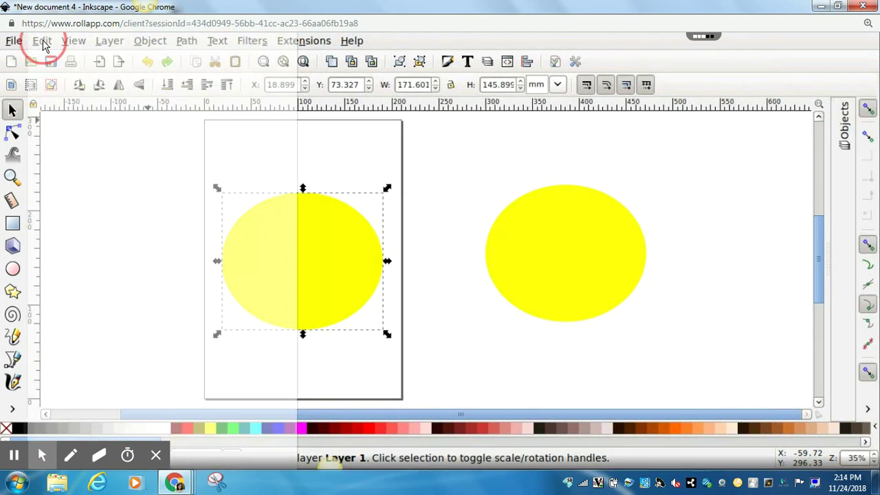
click(42, 43)
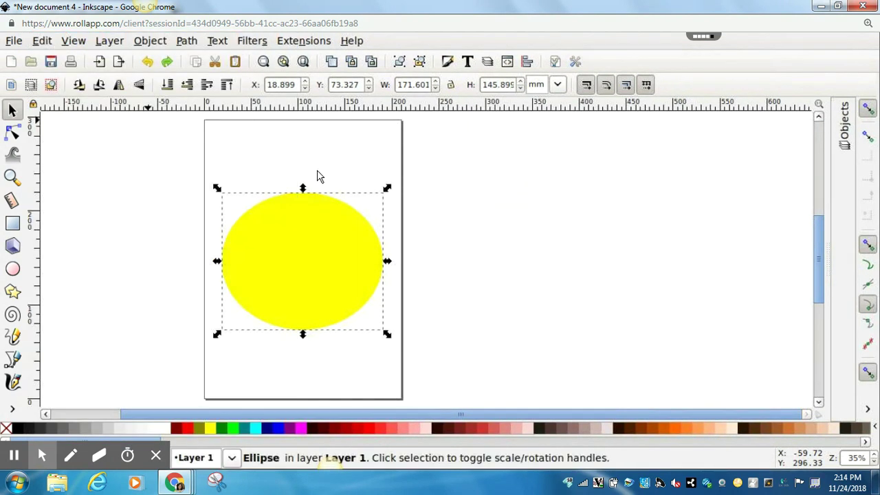
click(633, 256)
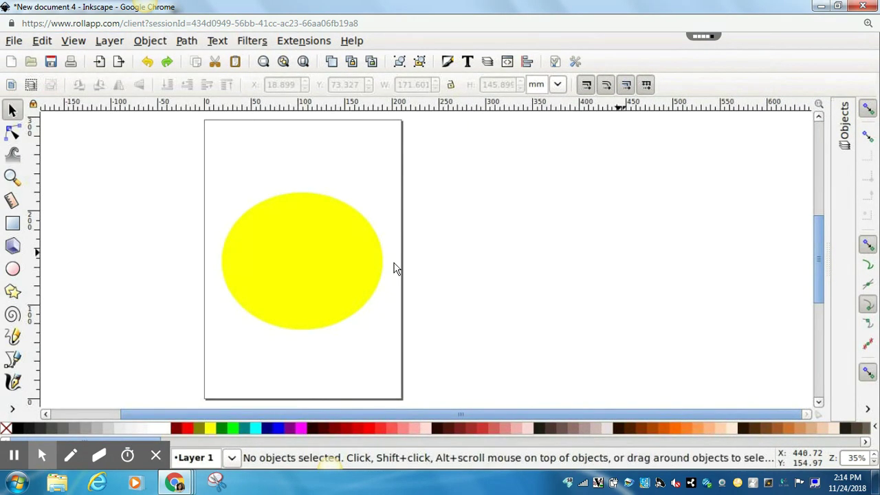
- Fill the topmost ellipse copy with red and shrink it around its centre to about 146 mm by 122 mm
click(305, 268)
click(182, 429)
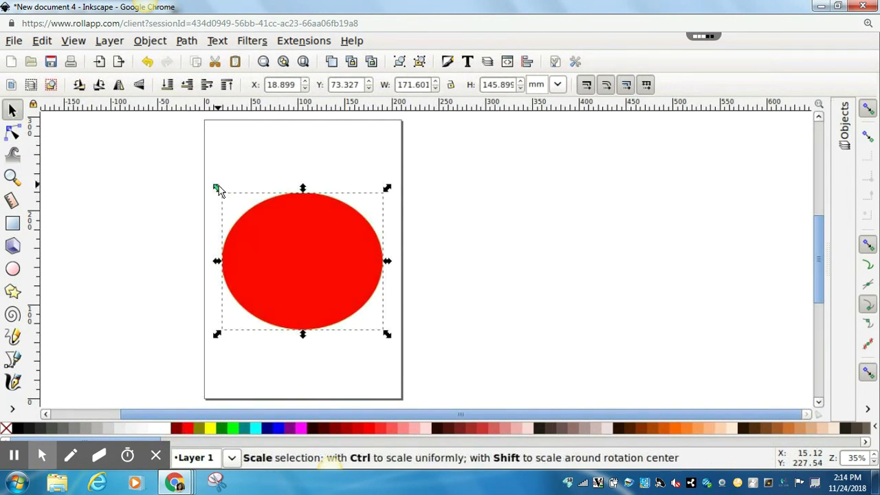
drag(217, 189, 232, 202)
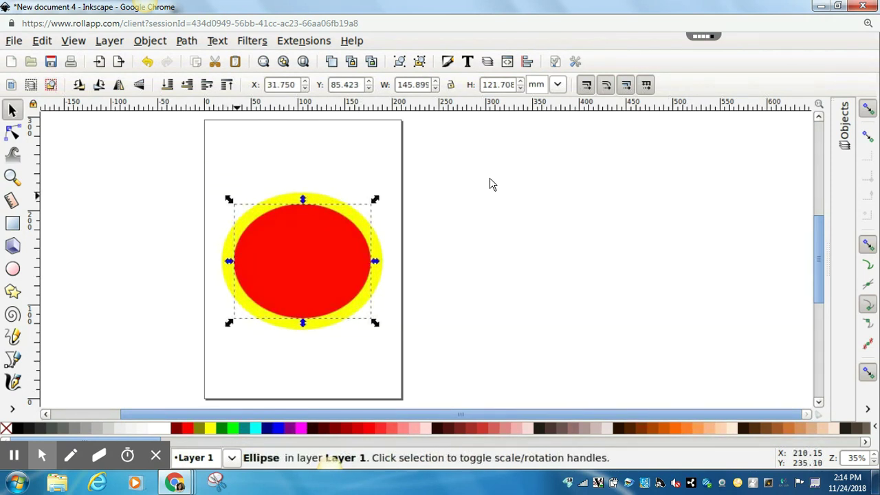
- Subtract the red ellipse from the yellow copy directly beneath it with Difference, and fill the resulting ring with light orange
shift+click(322, 200)
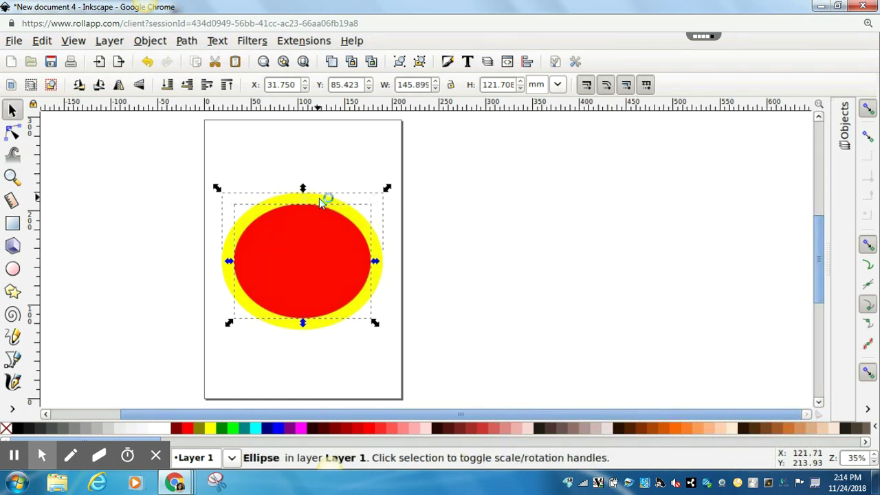
click(185, 41)
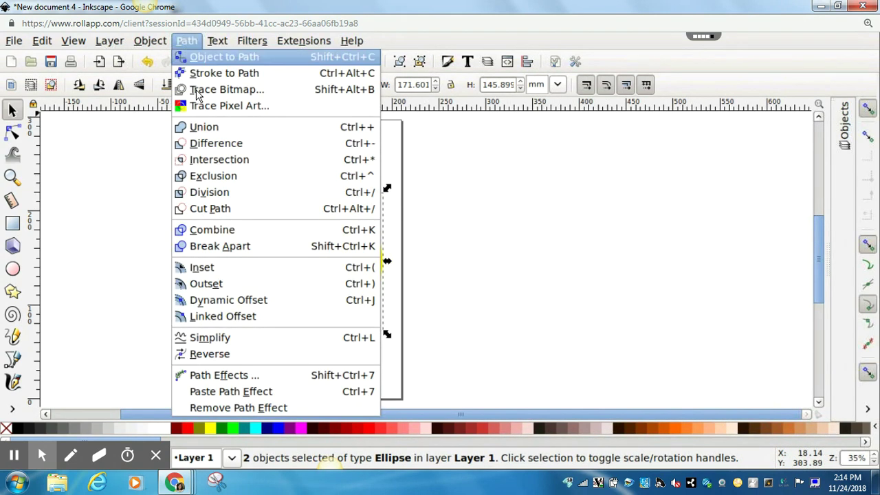
click(199, 146)
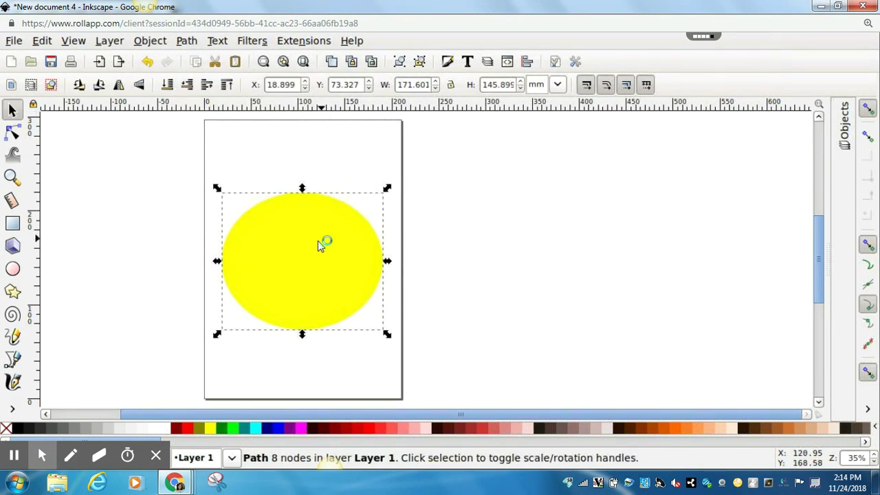
shift+click(672, 429)
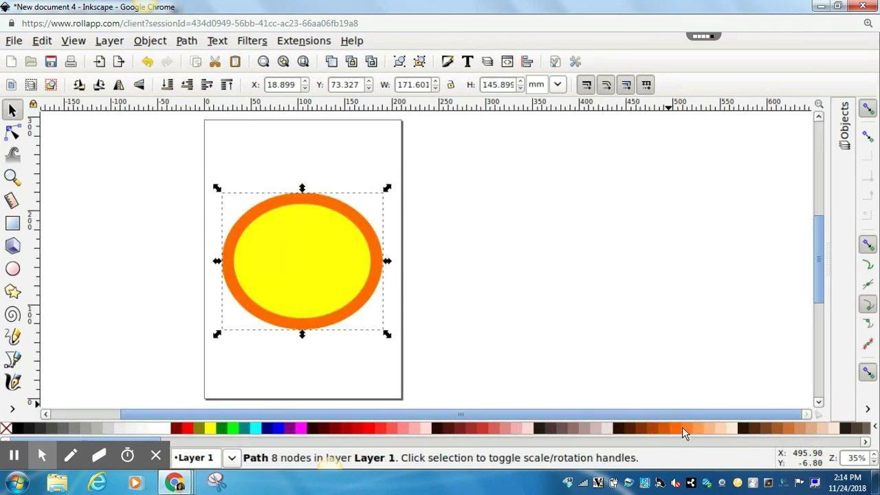
shift+click(683, 427)
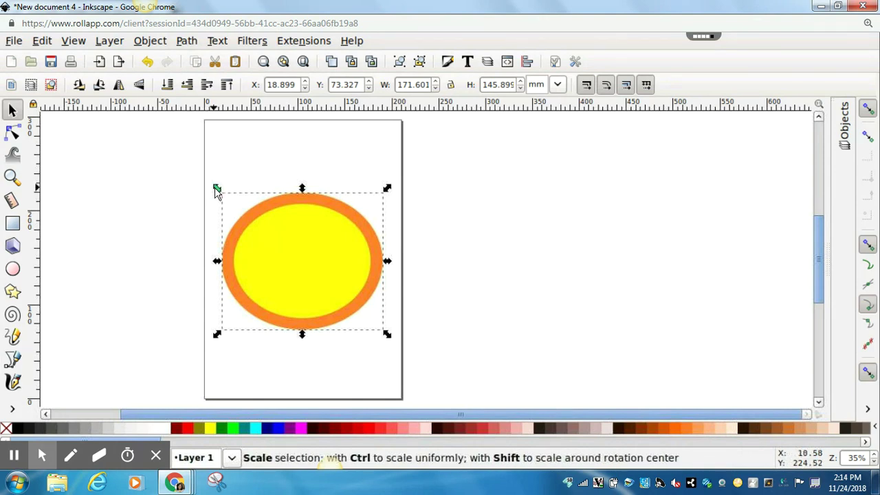
- Shrink the orange ring around its centre to about 161 mm by 141 mm and shift its fill hue to 26
key(shift)
drag(214, 187, 222, 196)
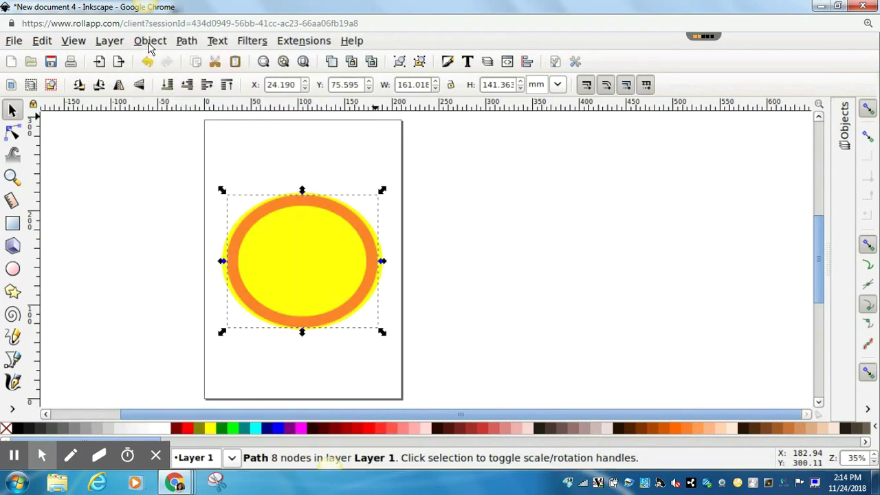
click(150, 43)
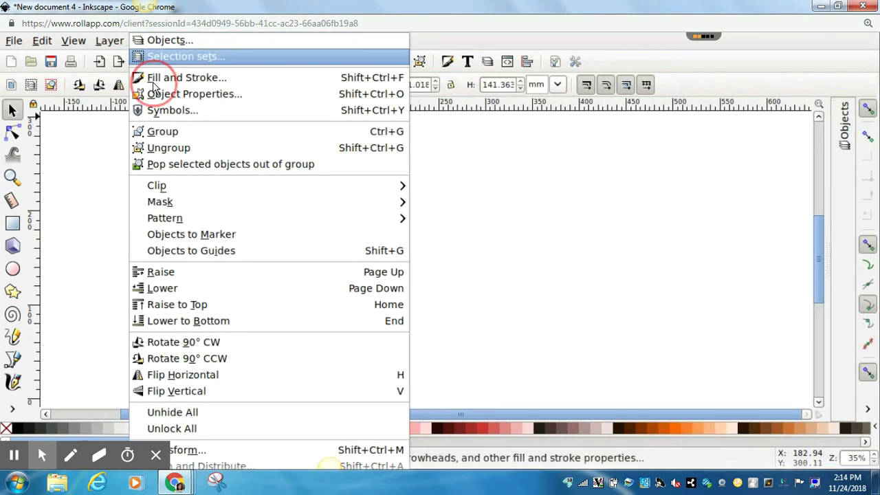
click(154, 83)
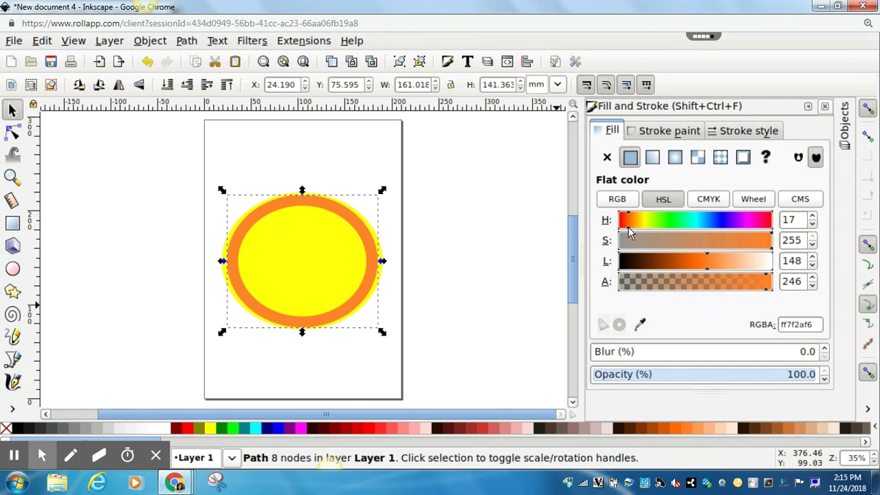
drag(628, 229, 635, 221)
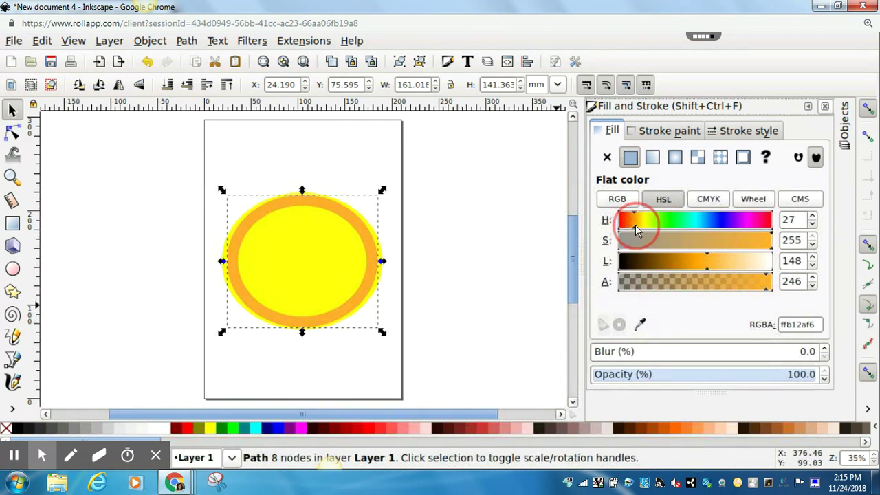
- Blur the light orange ring by 3%
click(825, 348)
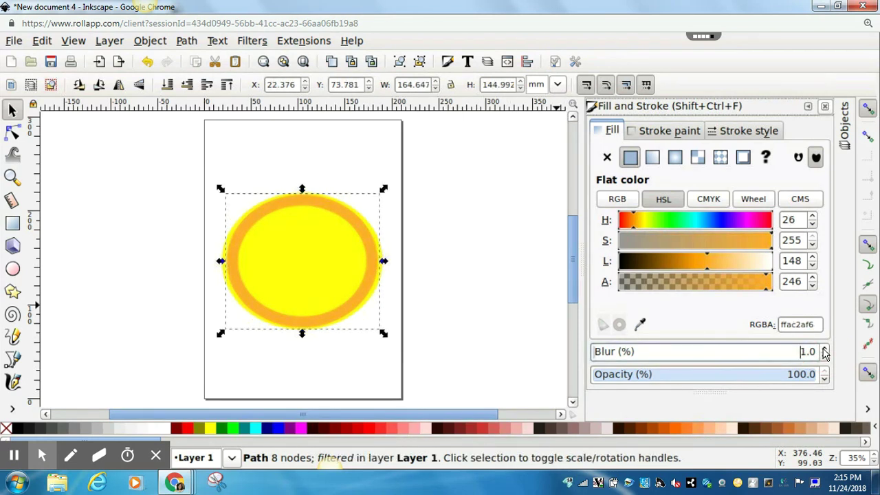
click(825, 348)
click(826, 348)
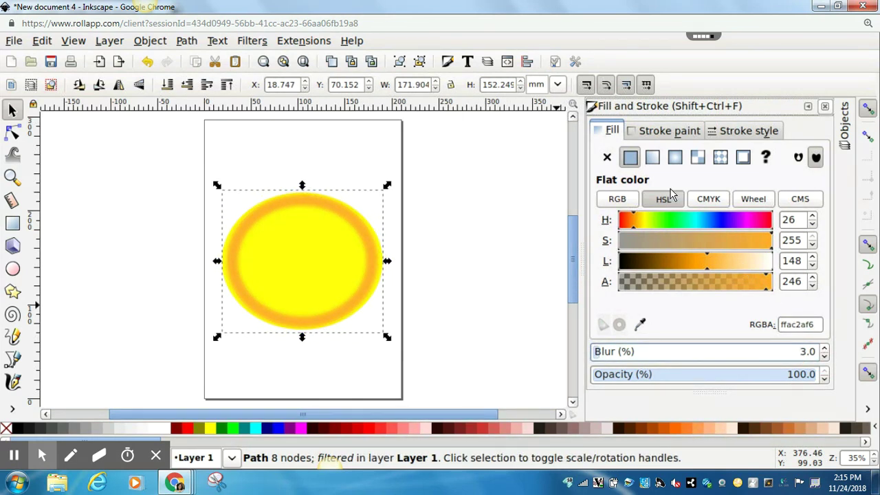
- Select the yellow ellipse beneath the ring and give it a 10 px wide stroke
click(320, 252)
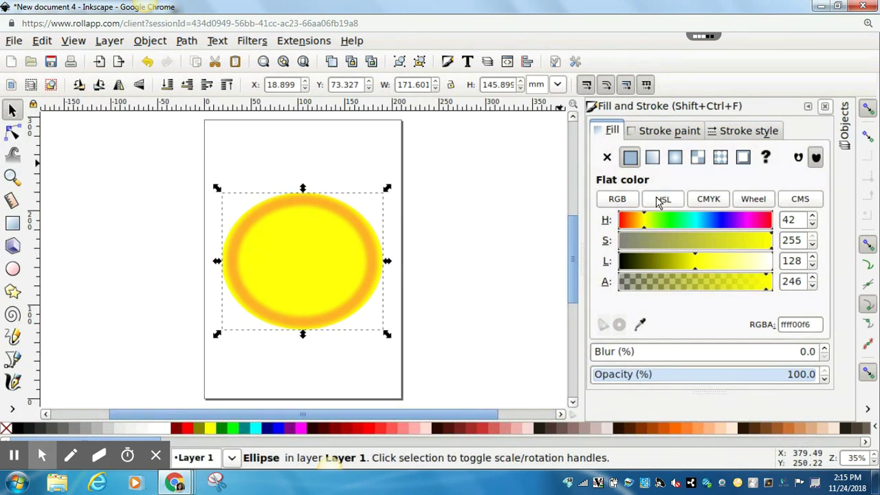
click(748, 132)
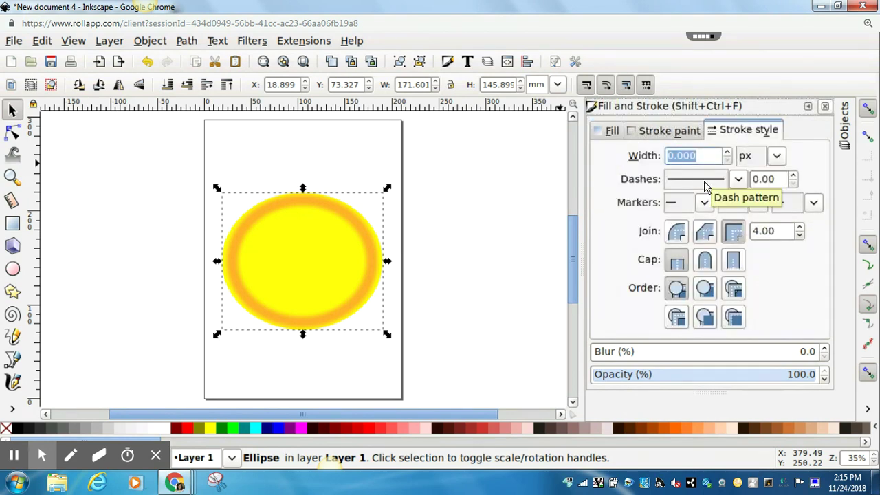
click(777, 156)
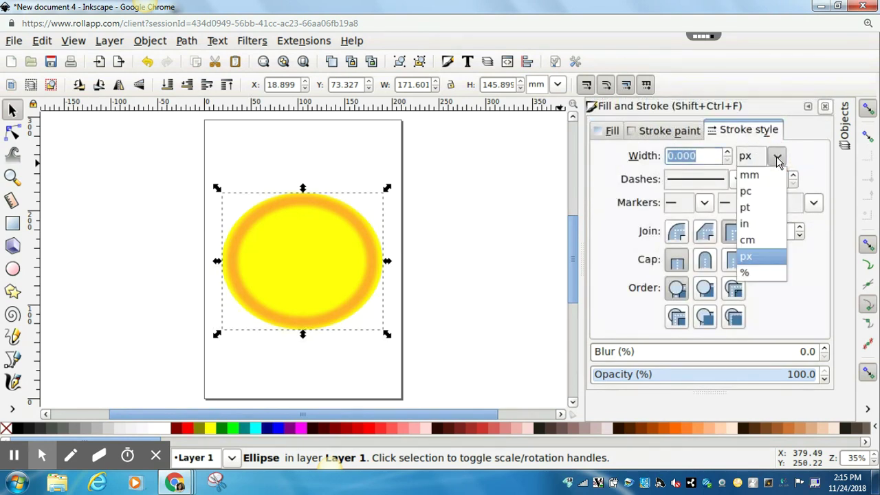
click(740, 255)
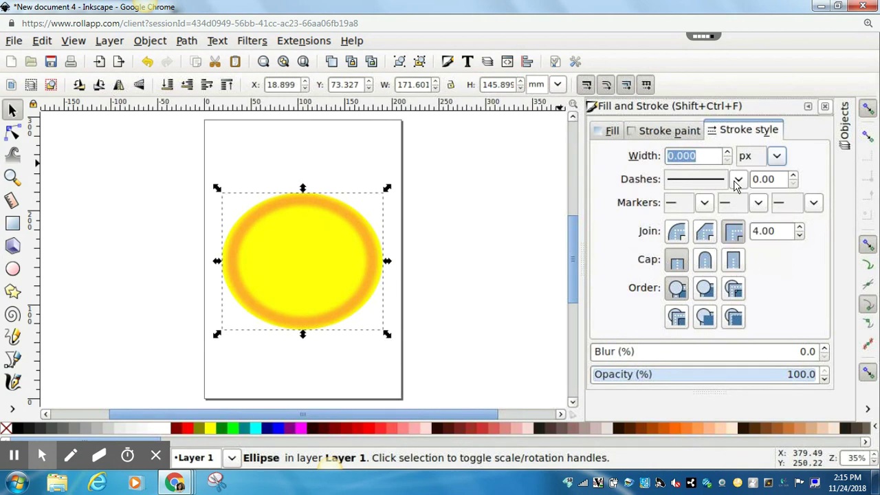
click(698, 157)
drag(698, 156, 646, 163)
text(10)
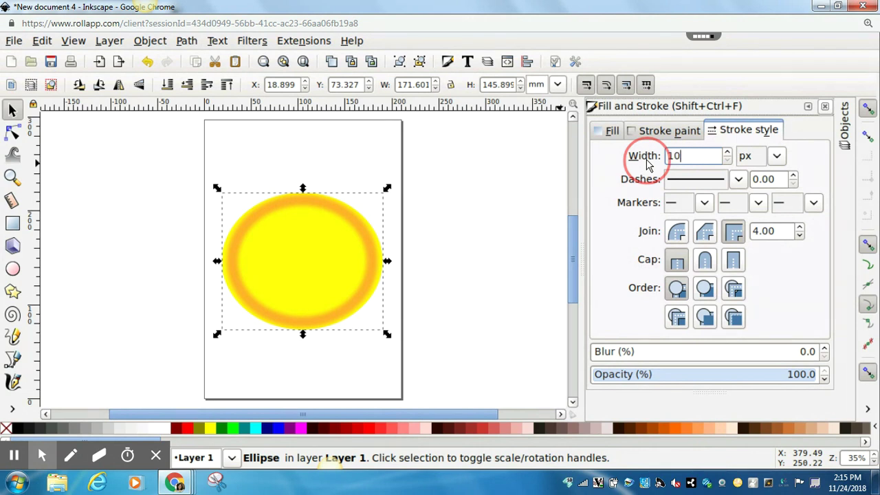
key(Return)
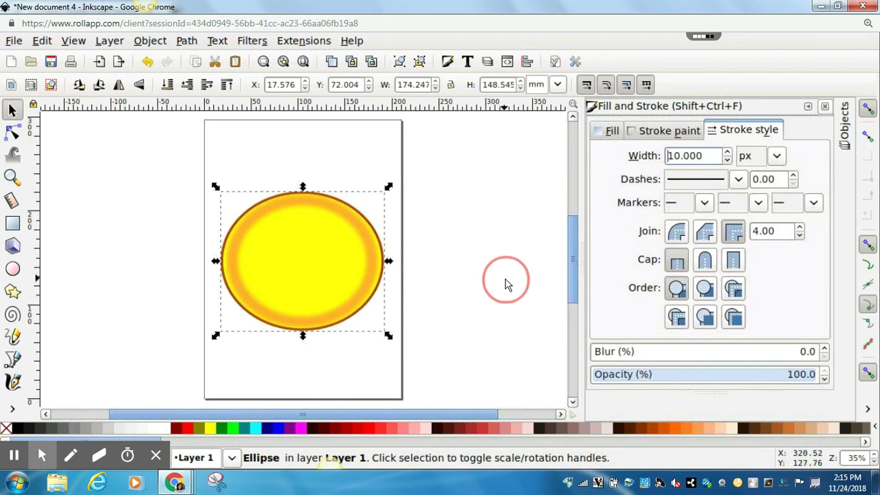
- Colour the yellow ellipse's stroke bright orange, blur the ellipse by 1% and clear the selection
shift+click(579, 430)
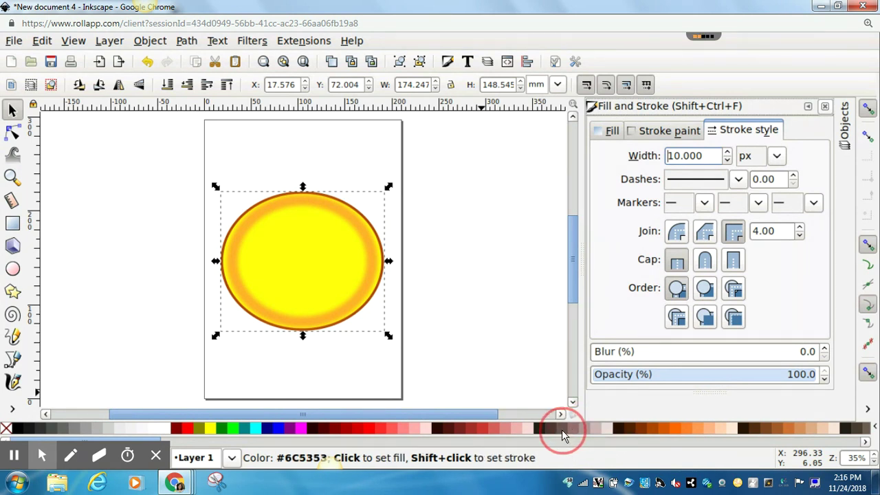
shift+click(580, 428)
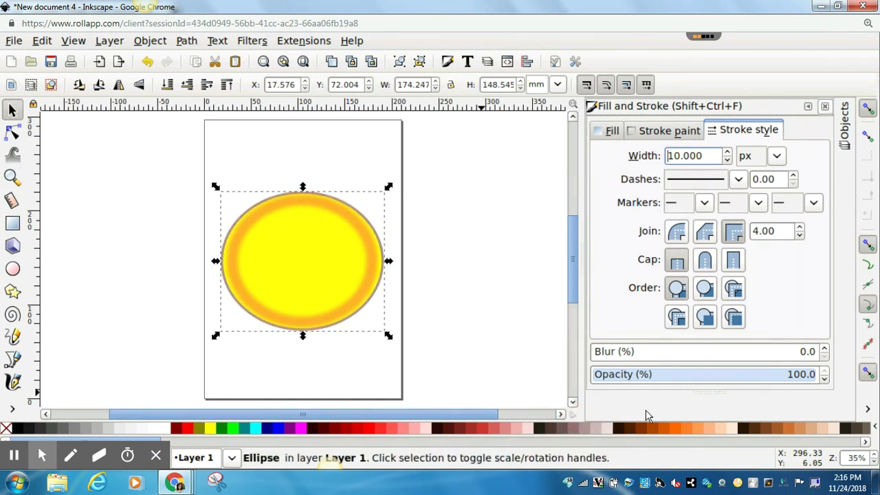
shift+click(676, 428)
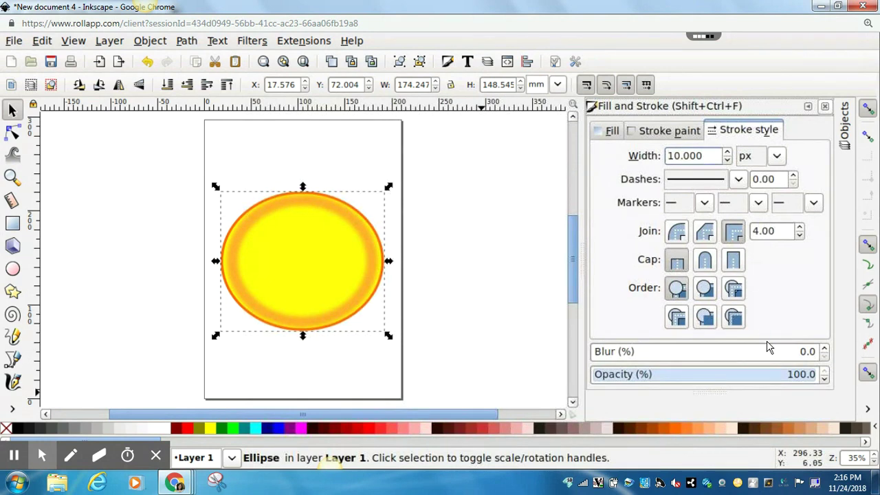
click(826, 348)
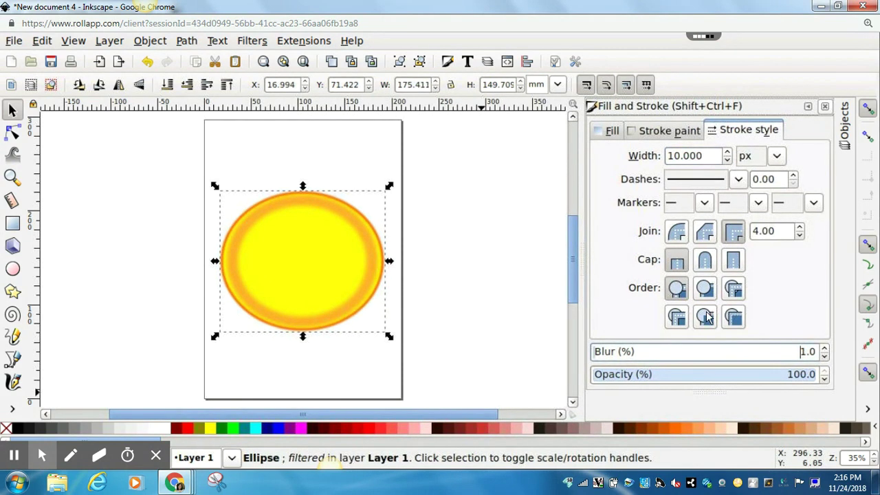
click(482, 218)
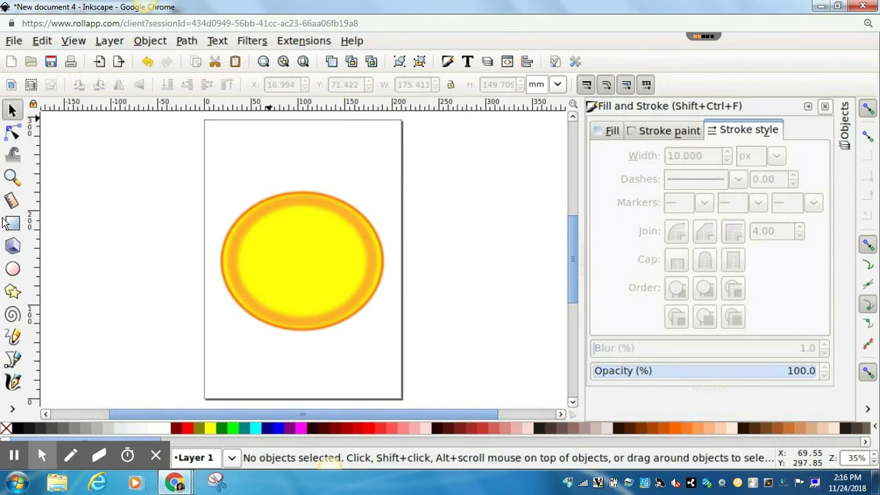
- Draw an ellipse about 35 mm by 39 mm with the dark fill #2B0000 outside the page, left of the yellow ellipse
click(13, 270)
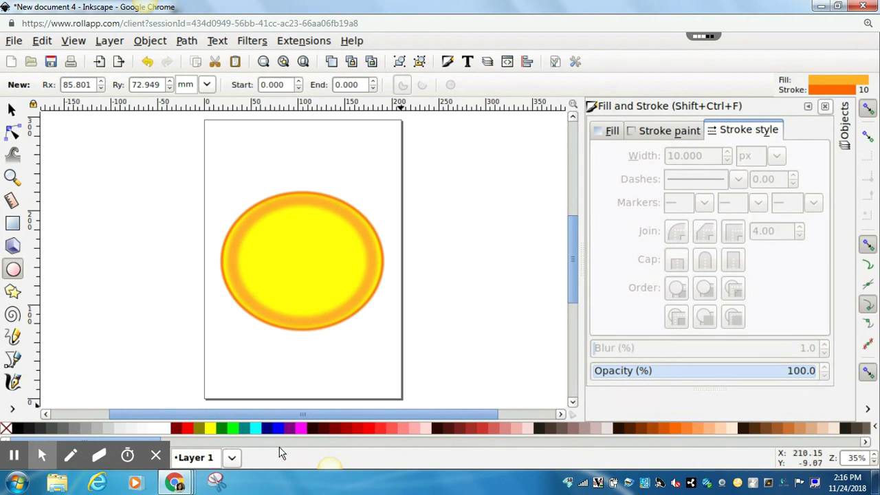
click(311, 429)
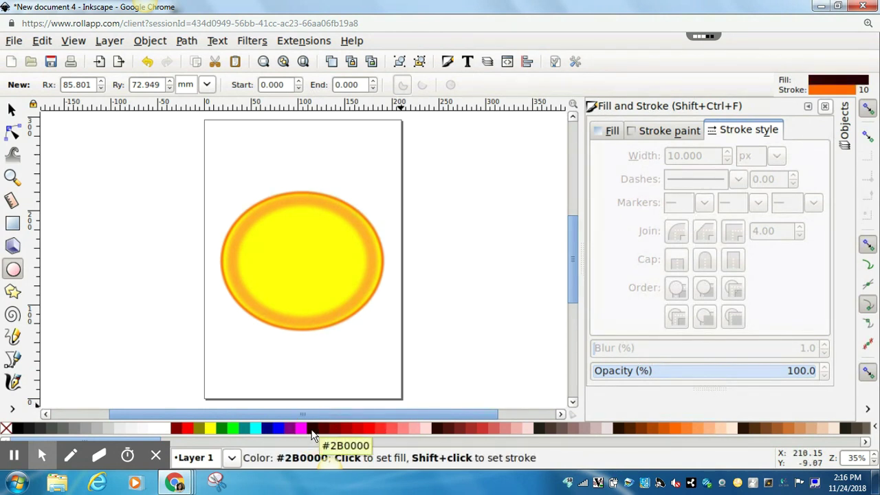
click(77, 216)
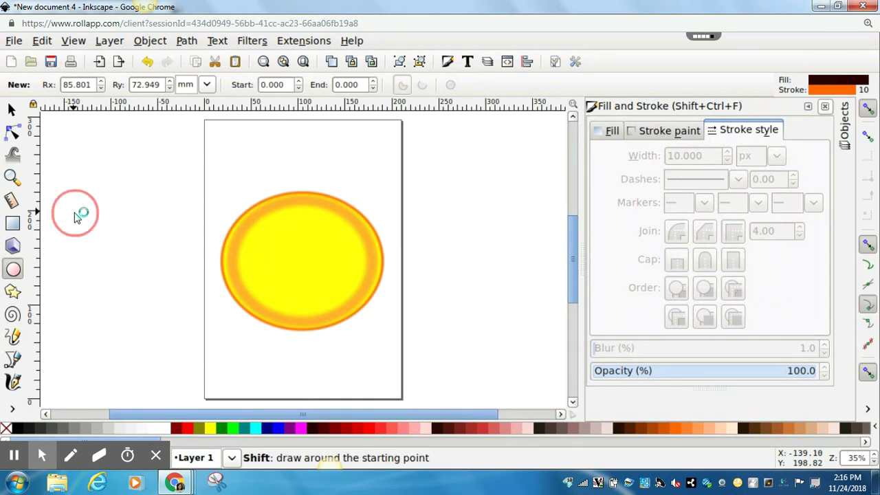
mouse_move(77, 216)
mouse_down()
mouse_move(113, 245)
mouse_move(104, 268)
mouse_move(107, 240)
mouse_move(98, 246)
mouse_move(95, 232)
mouse_up()
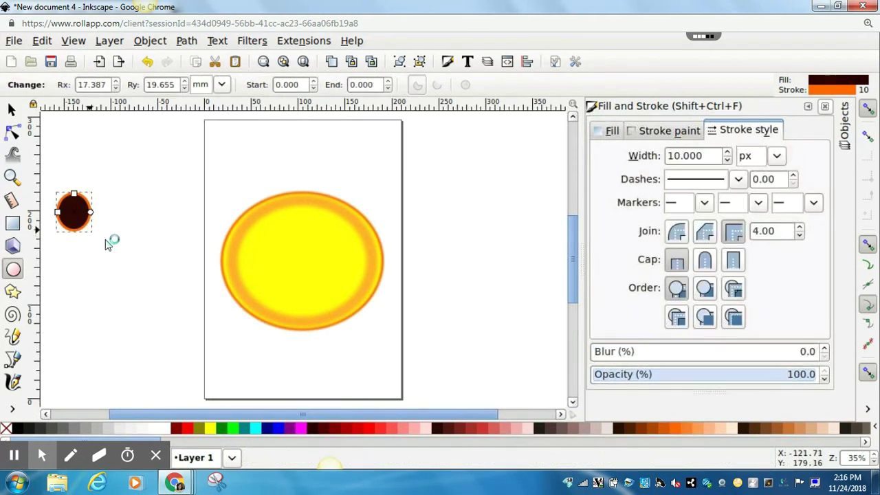
- Set the dark ellipse's stroke width to 0 px and move it about 51 mm horizontally towards the page
click(716, 156)
drag(709, 155, 705, 155)
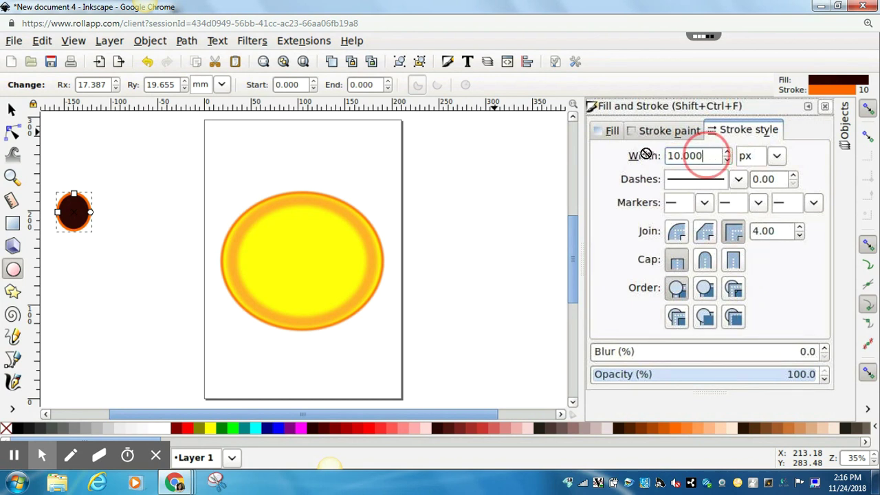
drag(646, 153, 647, 154)
text(0)
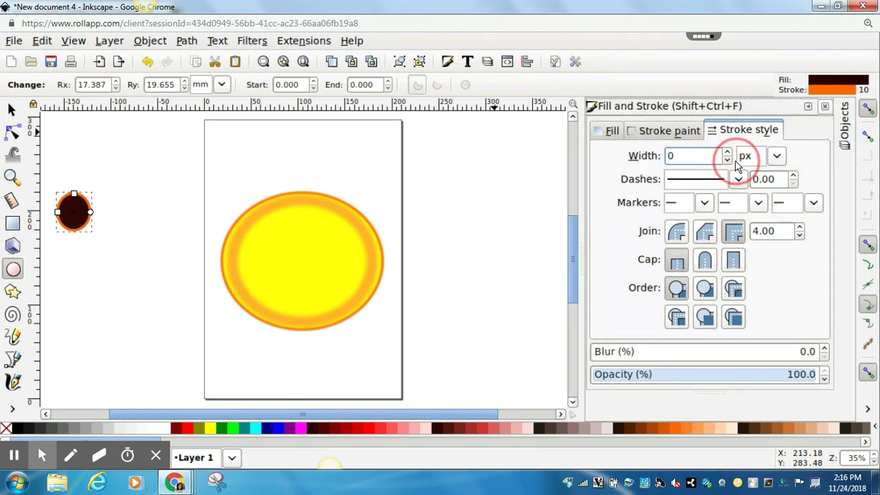
key(Return)
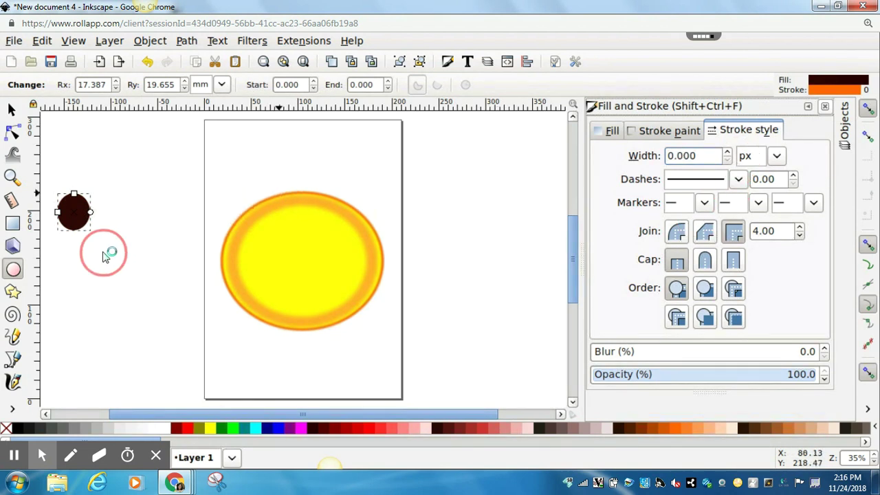
click(12, 110)
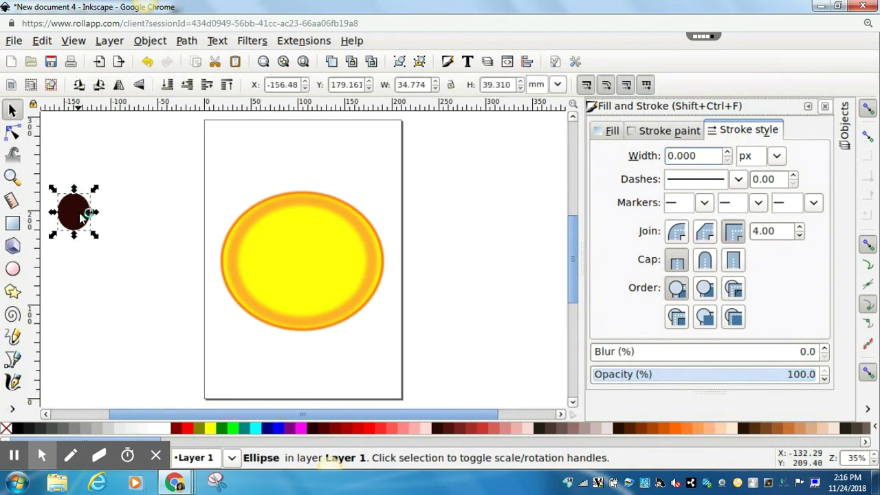
drag(81, 214, 130, 213)
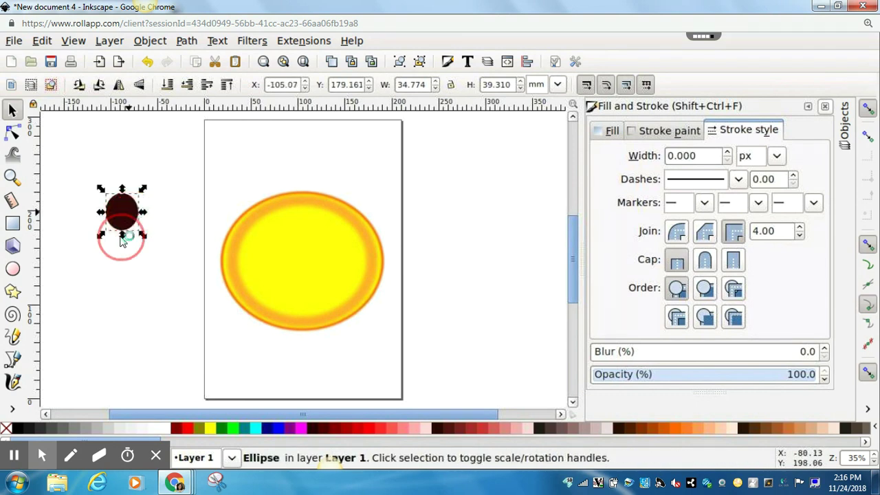
- Duplicate the dark ellipse, move the copy about 12 mm straight down and fill it with red
key(ctrl+c)
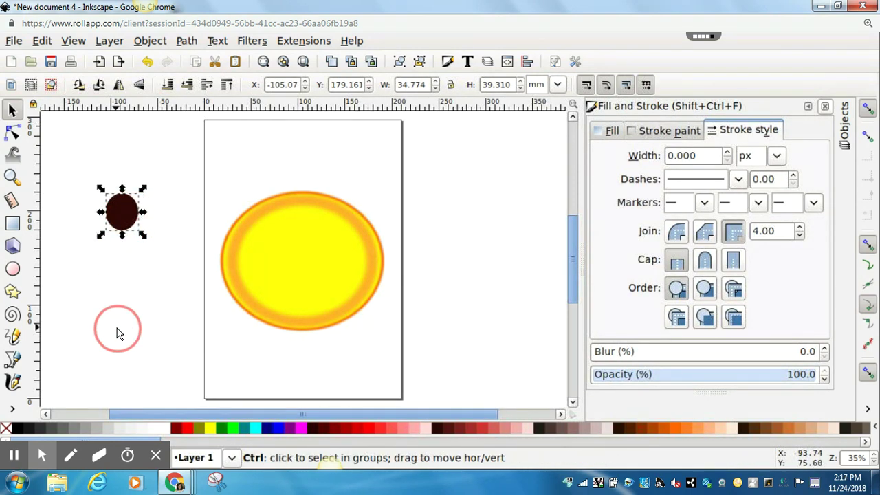
key(ctrl+d)
drag(129, 214, 126, 231)
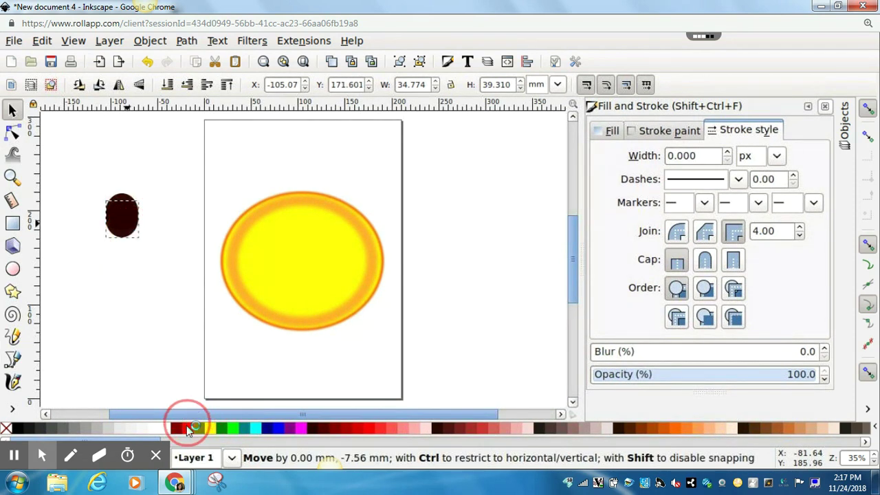
click(186, 427)
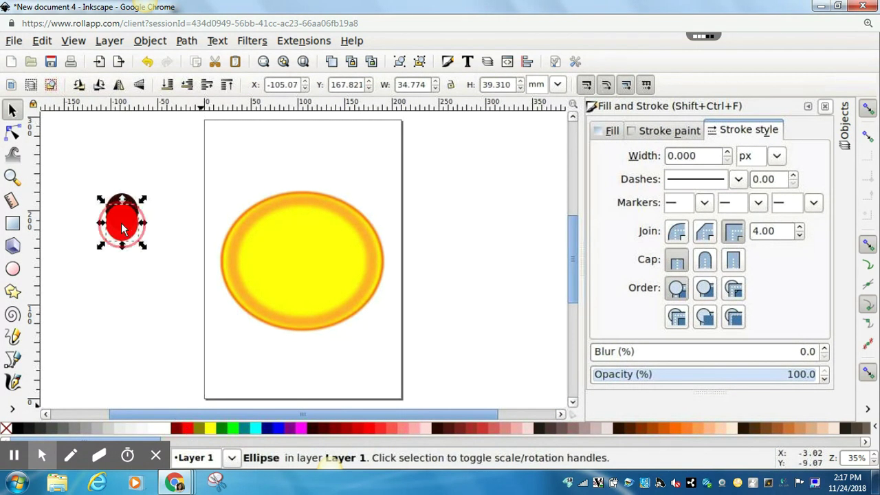
drag(122, 224, 122, 227)
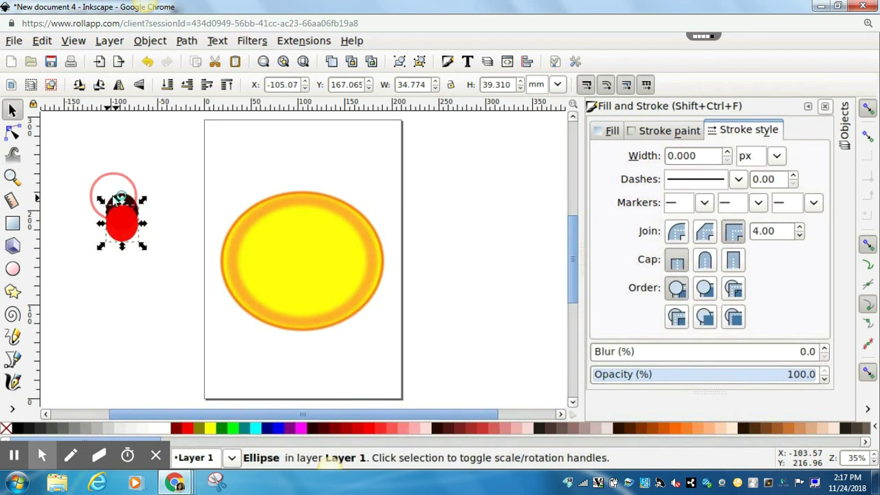
- Subtract the red ellipse from the dark one with Difference and resize the resulting crescent around its centre to about 35 mm by 27 mm
shift+click(115, 196)
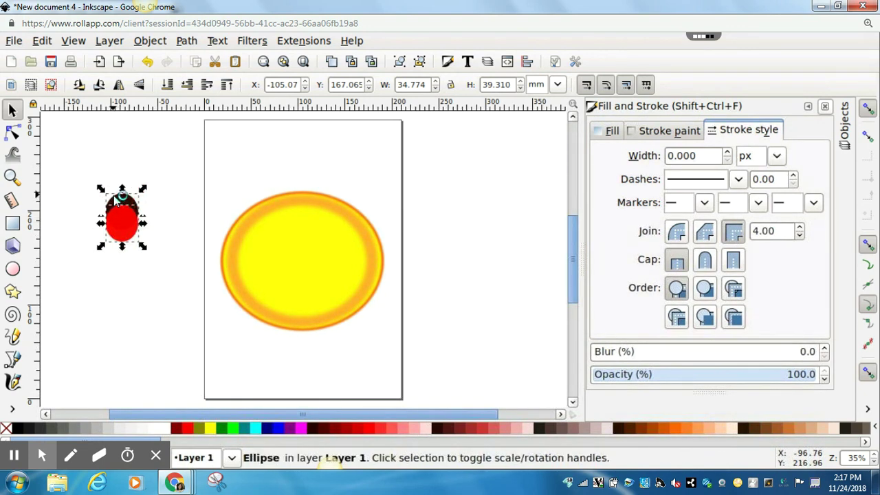
click(186, 42)
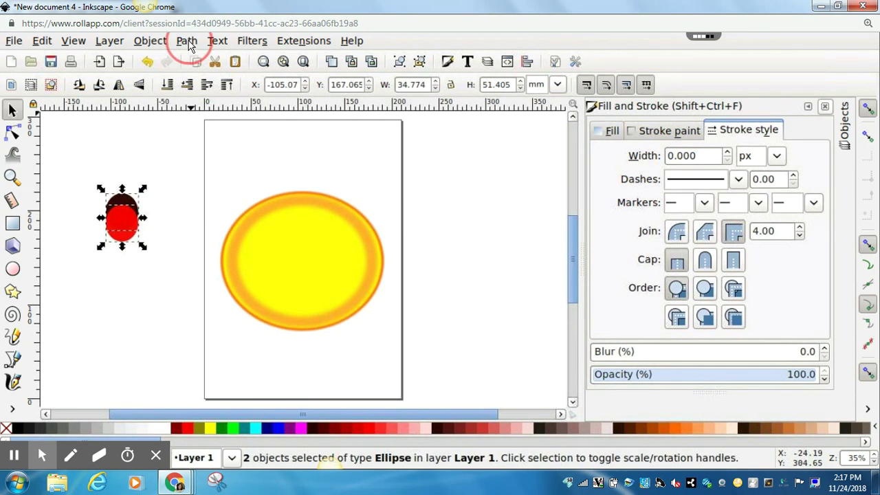
click(207, 143)
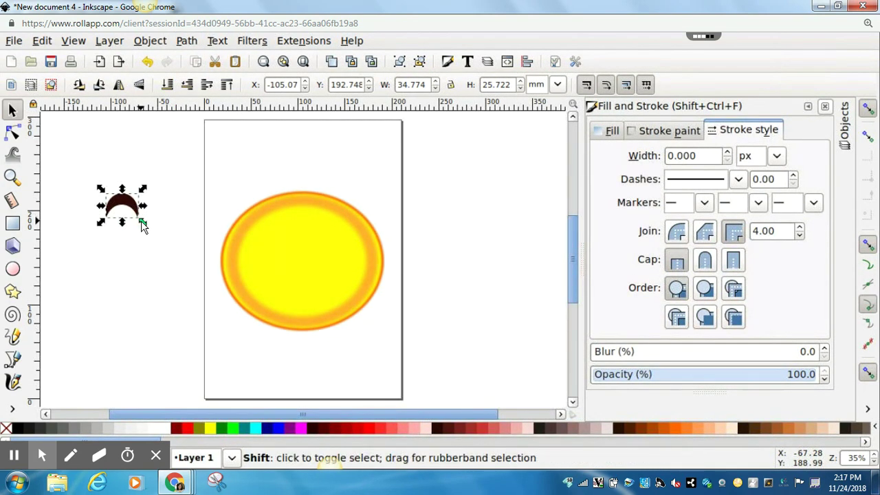
drag(143, 225, 140, 223)
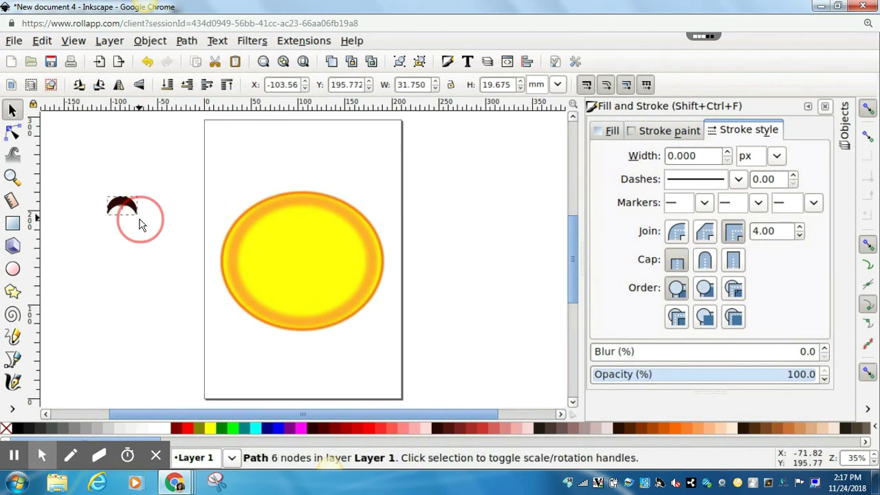
drag(139, 227, 142, 222)
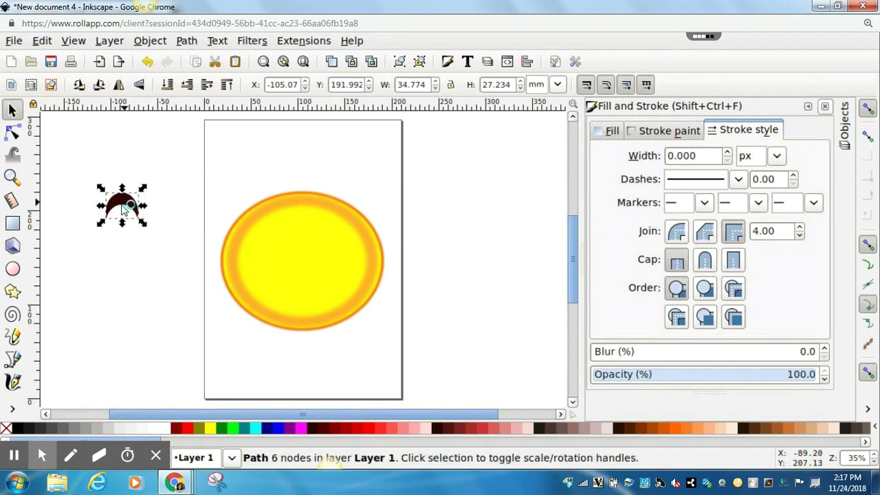
- Duplicate the dark crescent and place the two crescents side by side as eyes on the upper part of the yellow face
key(ctrl)
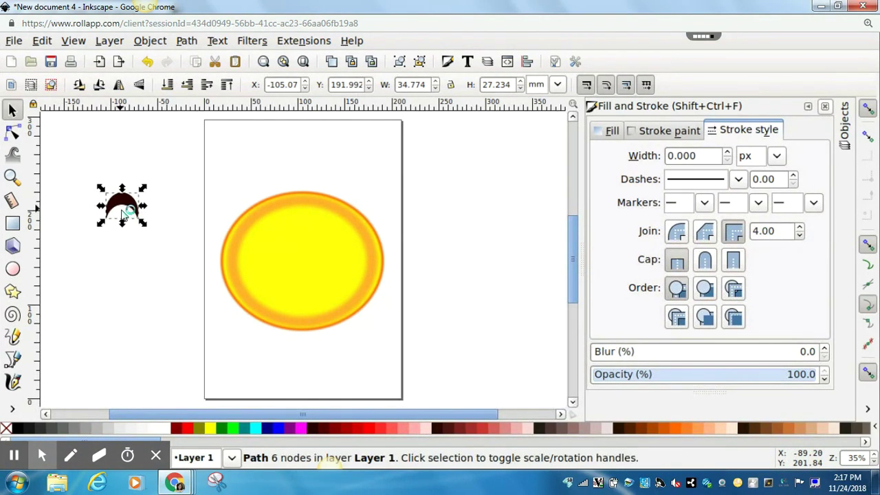
drag(123, 214, 338, 245)
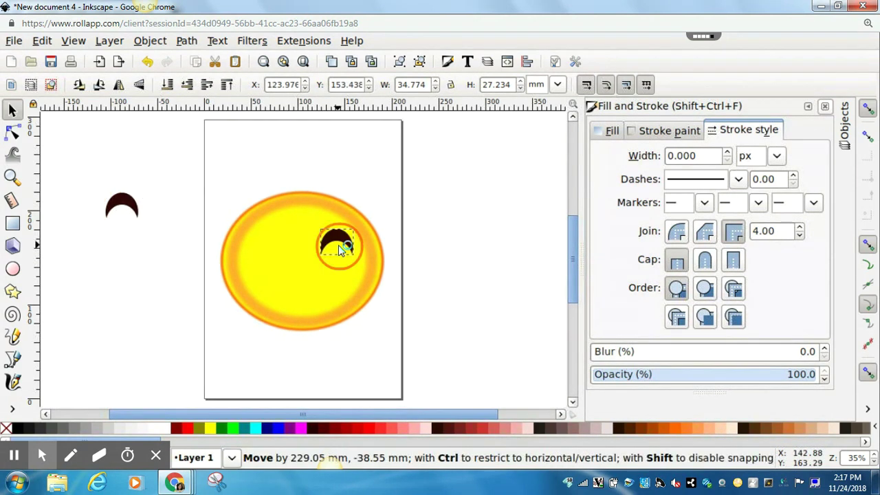
click(122, 203)
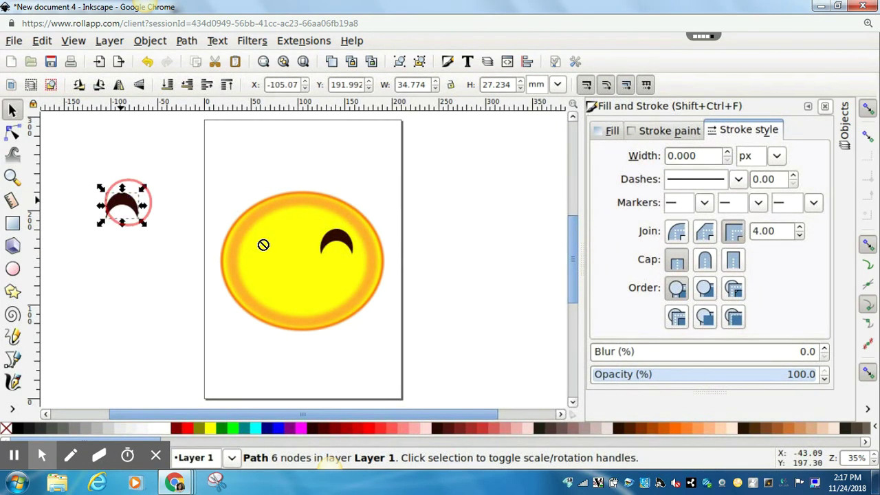
drag(263, 245, 272, 237)
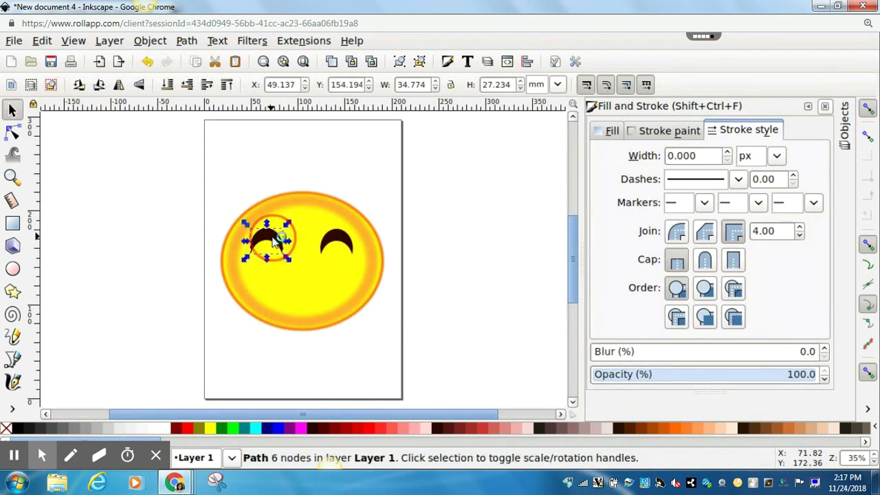
- Select both crescent eyes and shrink them together around their centre to about 102 mm by 22 mm overall
shift+click(338, 246)
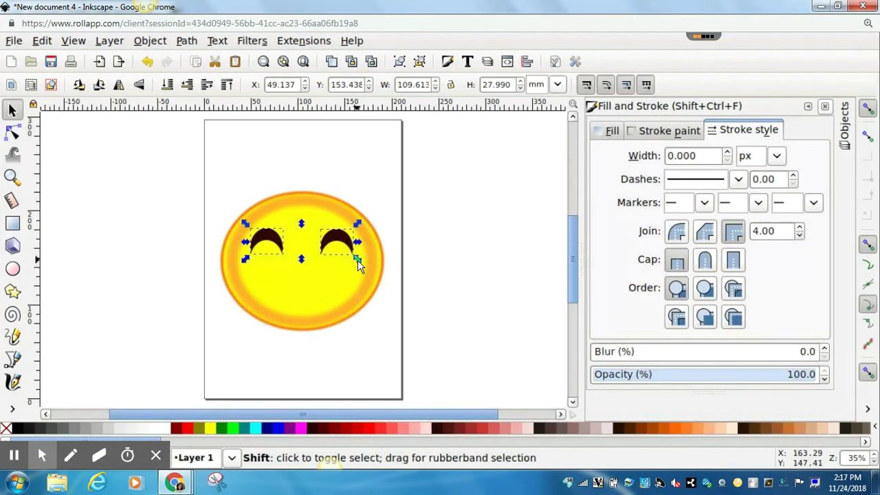
drag(355, 258, 356, 265)
click(479, 239)
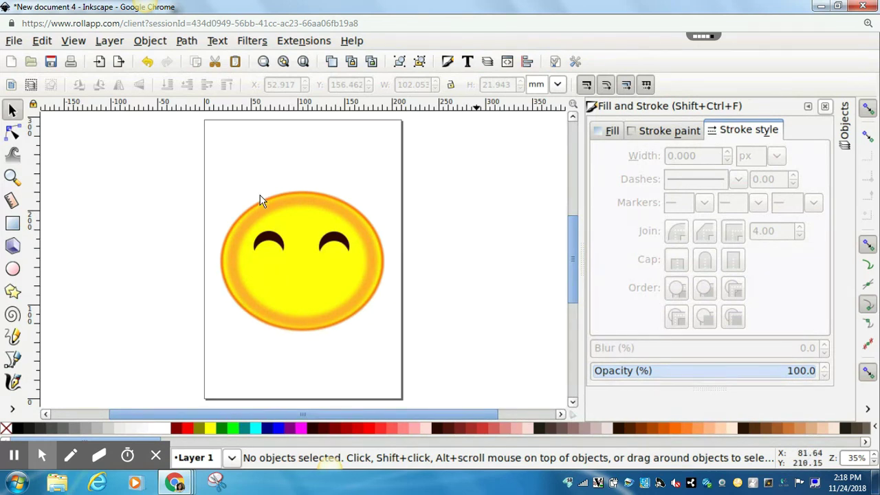
- Draw an ellipse about 45 mm by 37 mm with the red fill #FF2A2A outside the page, left of the face
click(12, 268)
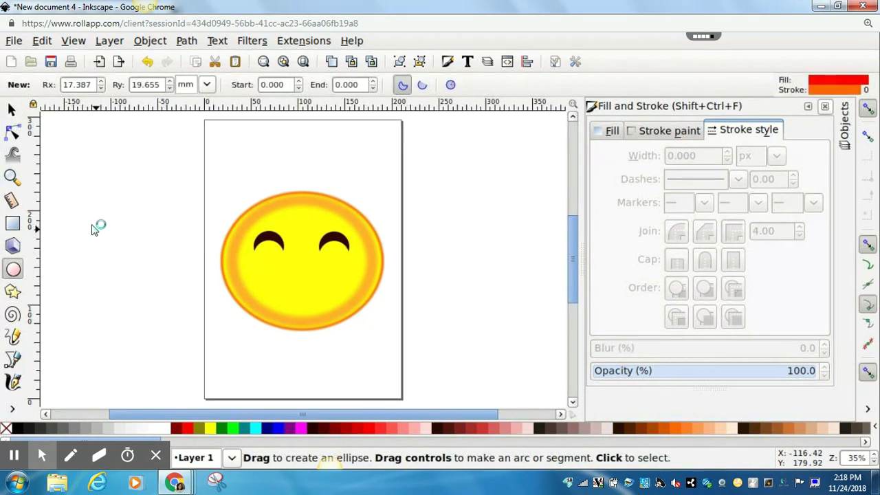
click(379, 427)
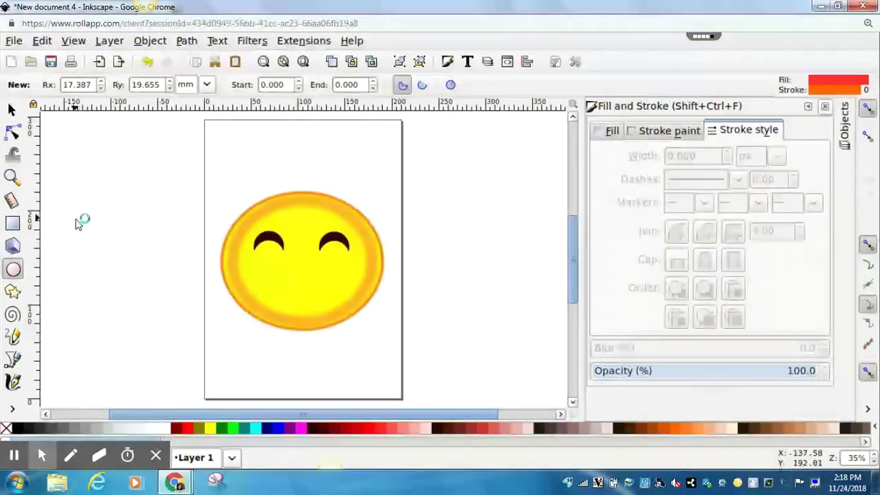
drag(77, 221, 118, 255)
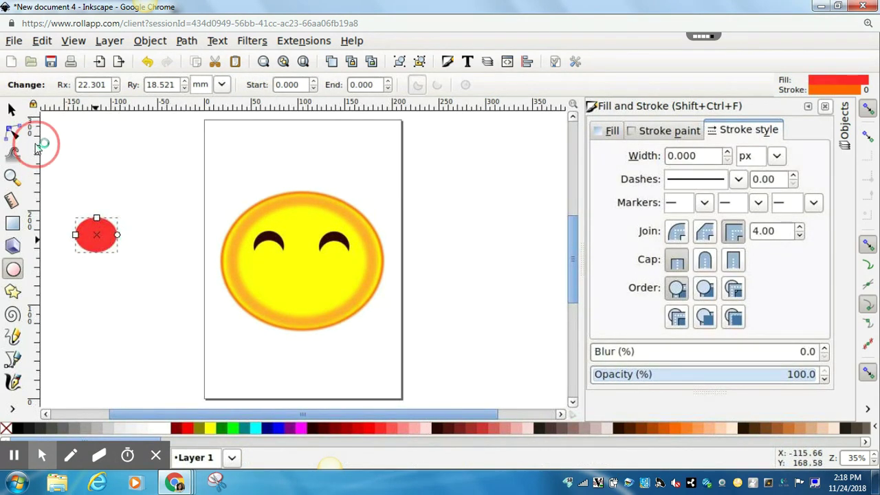
- Give the red ellipse a radial gradient fill fading to transparent and duplicate that gradient three times
click(12, 114)
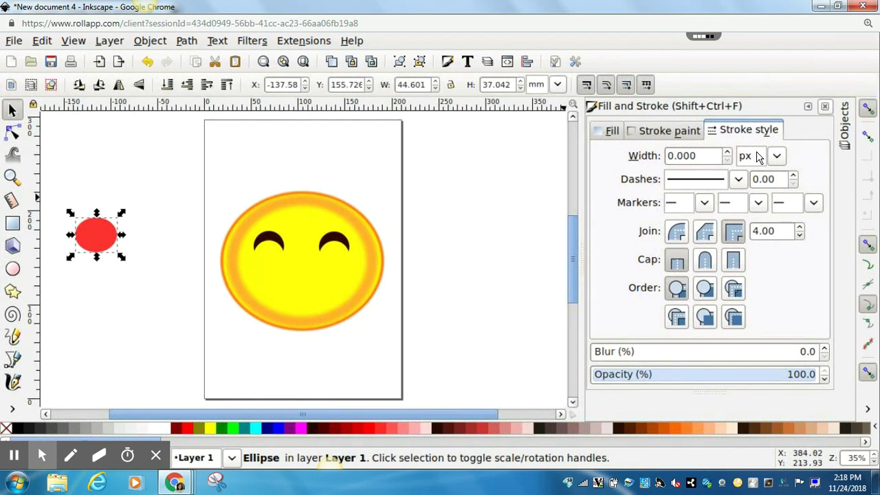
click(609, 133)
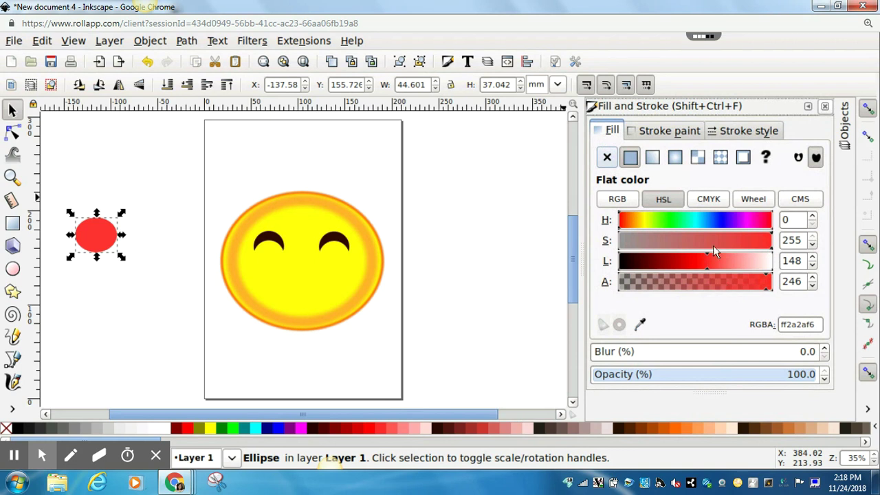
click(673, 161)
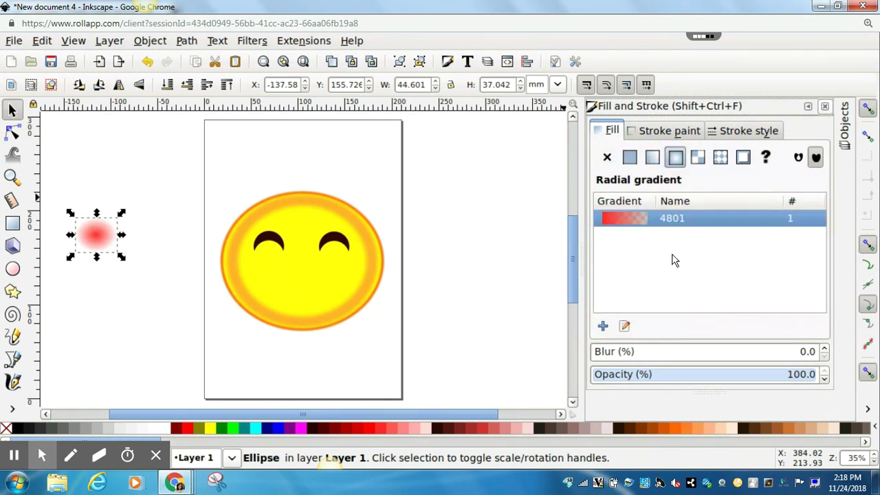
click(603, 327)
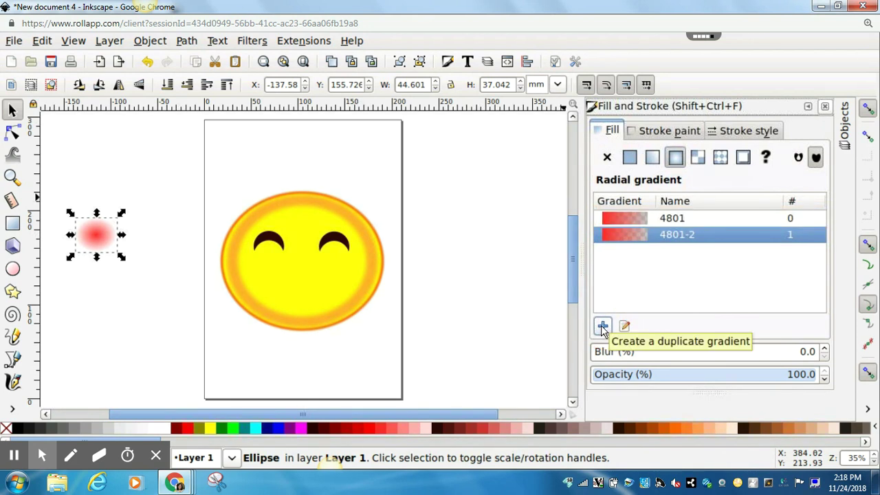
click(603, 327)
click(603, 328)
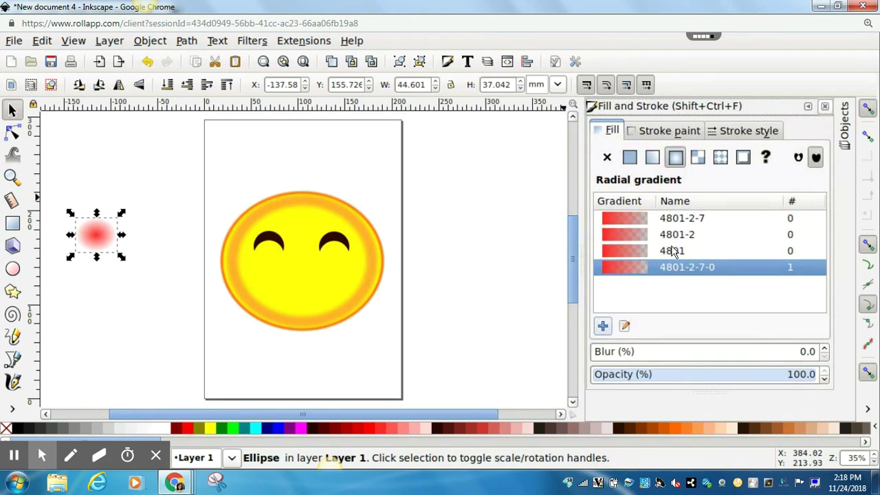
click(145, 298)
- Duplicate the red gradient ellipse and place one under each eye of the yellow face as cheeks
click(96, 235)
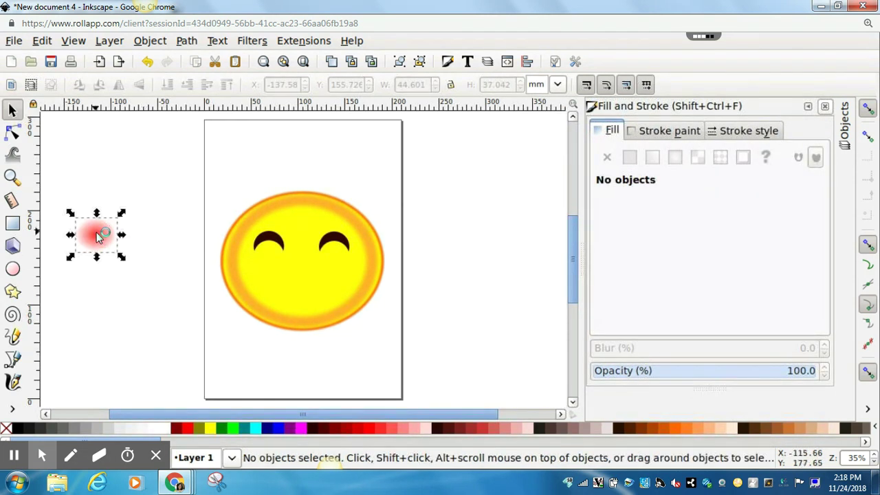
key(ctrl)
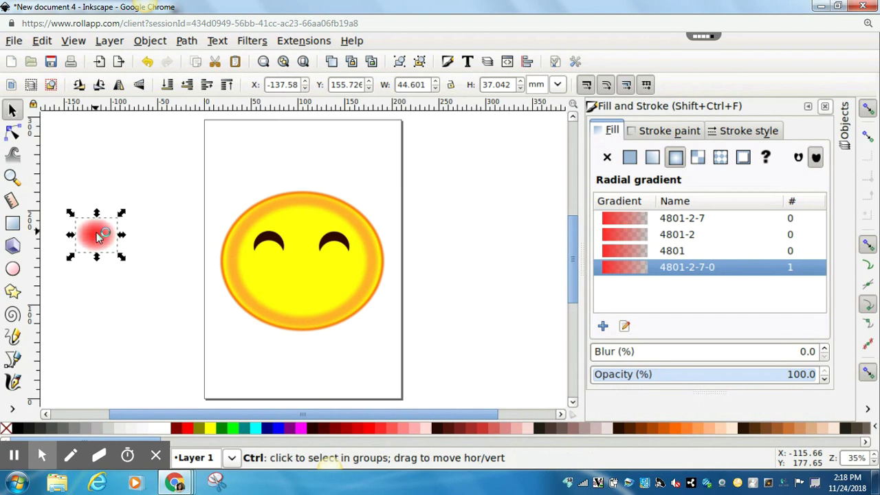
key(ctrl+d)
drag(99, 233, 351, 267)
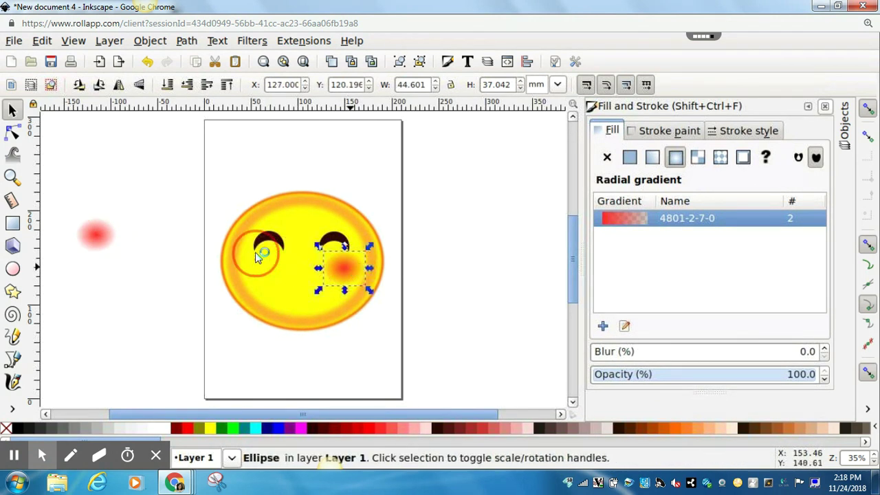
click(92, 234)
drag(90, 234, 254, 266)
click(107, 184)
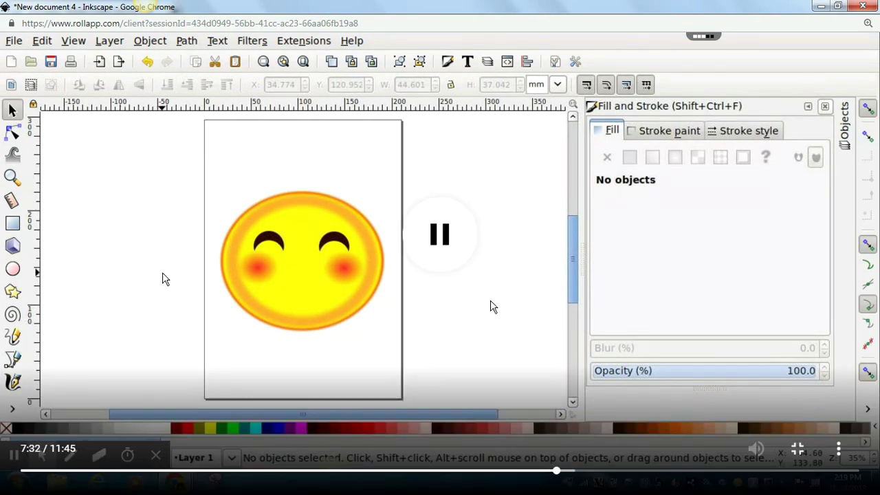
- Draw a #2B0000 ellipse about 64 mm by 54 mm left of the page and offset a red duplicate about 14 mm upwards
click(13, 269)
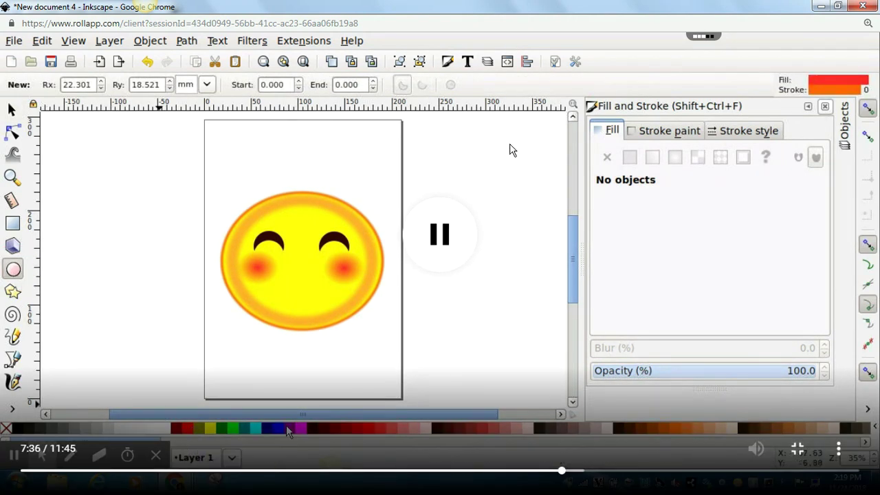
click(313, 433)
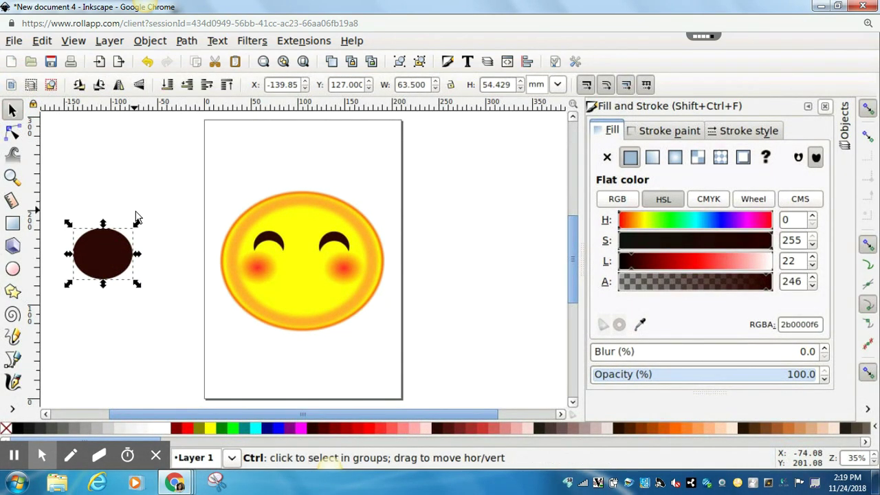
click(186, 429)
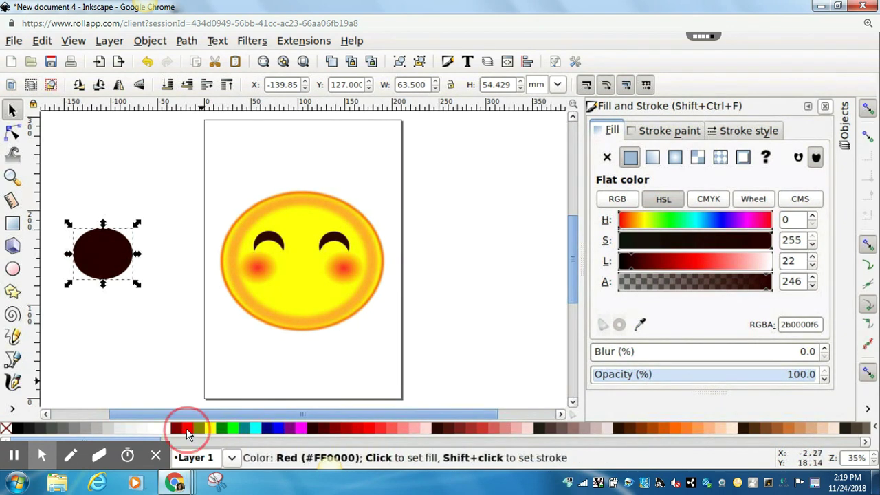
drag(110, 265, 108, 243)
- Subtract the red ellipse from the dark ellipse below it with Difference to form a smile-shaped crescent
shift+click(110, 276)
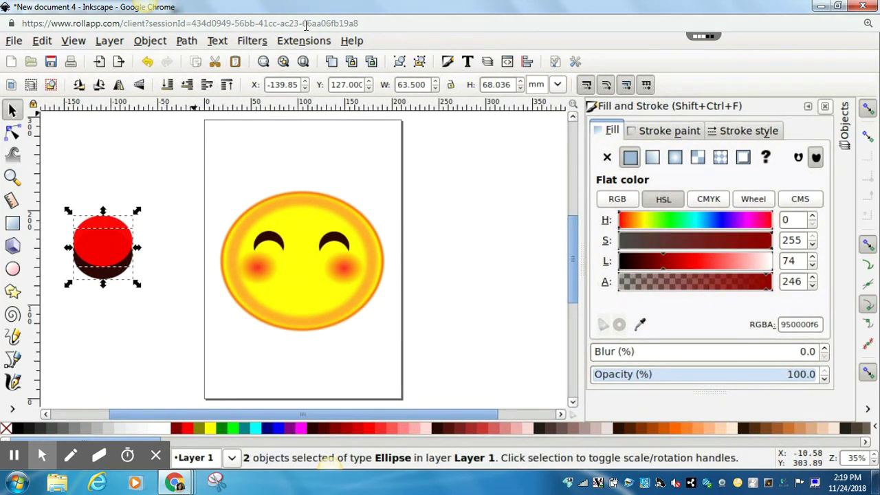
click(185, 40)
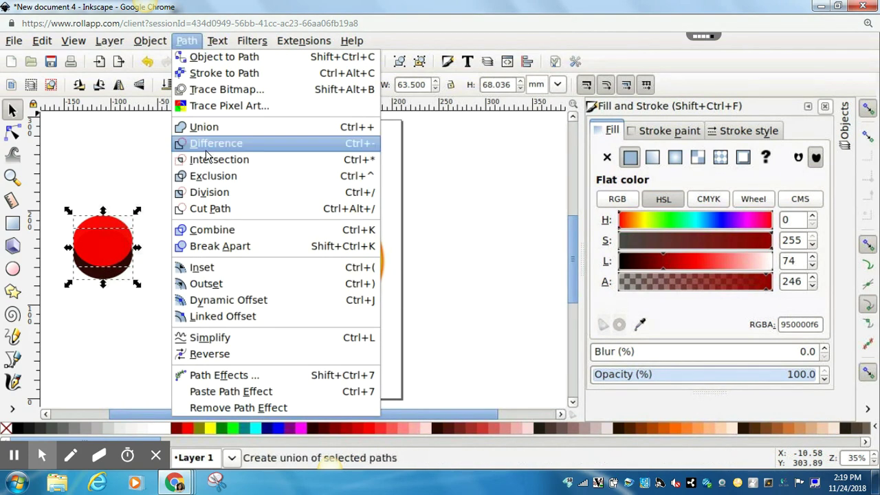
click(206, 148)
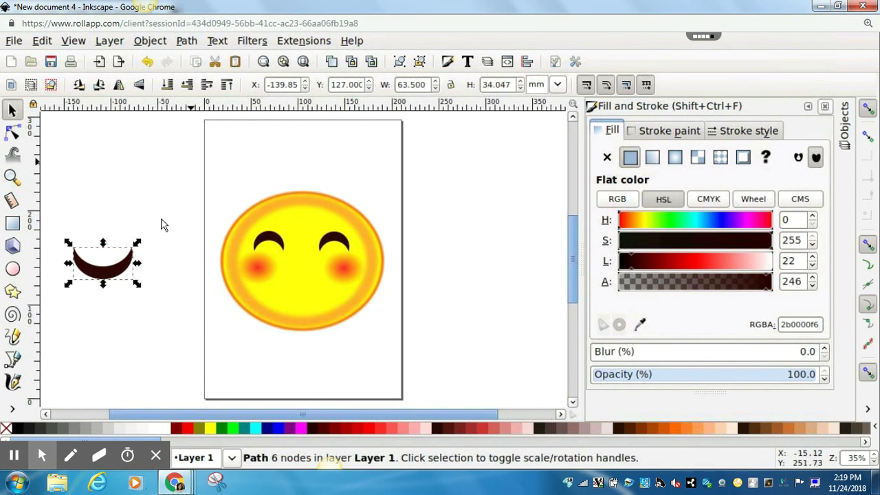
click(165, 200)
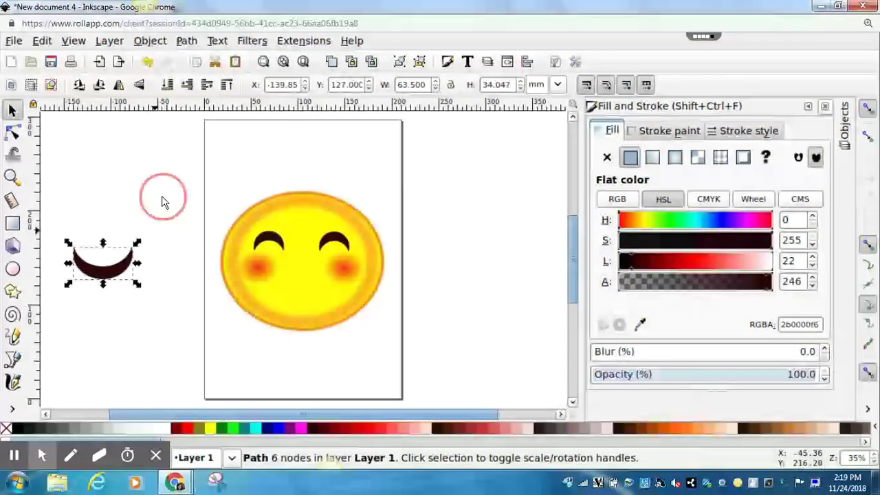
- Move the smile crescent about 58 mm horizontally towards the page and try to reshape its left tip by editing the nodes
click(107, 276)
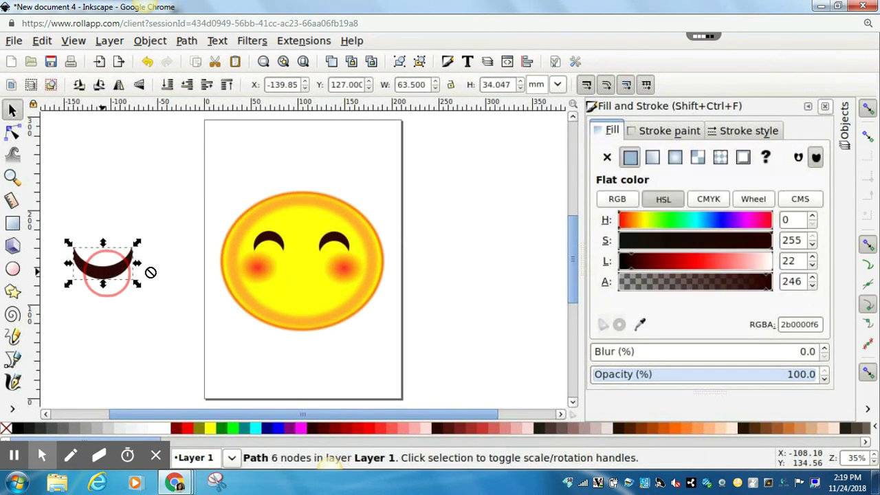
drag(106, 273, 161, 273)
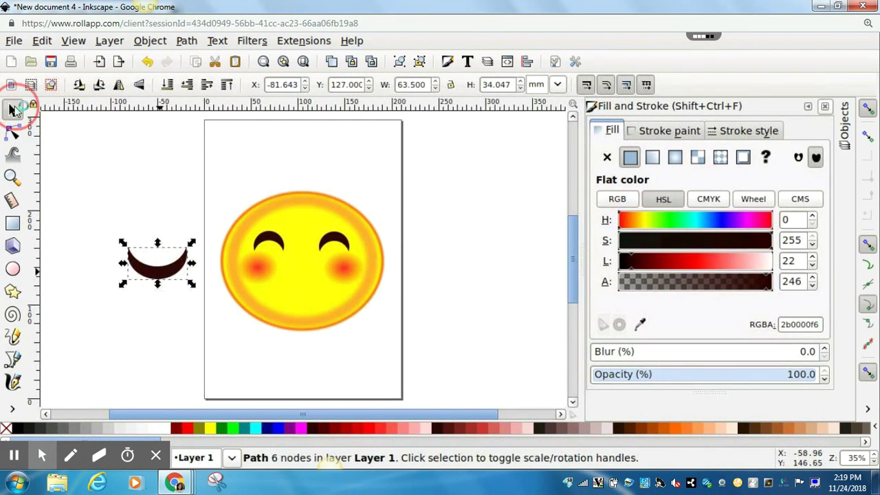
click(12, 131)
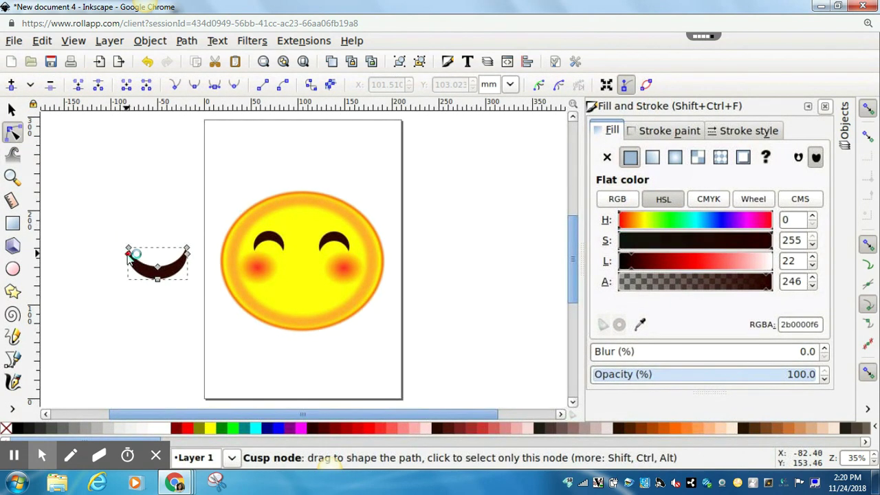
mouse_move(128, 255)
mouse_down()
mouse_move(146, 248)
mouse_move(128, 247)
mouse_up()
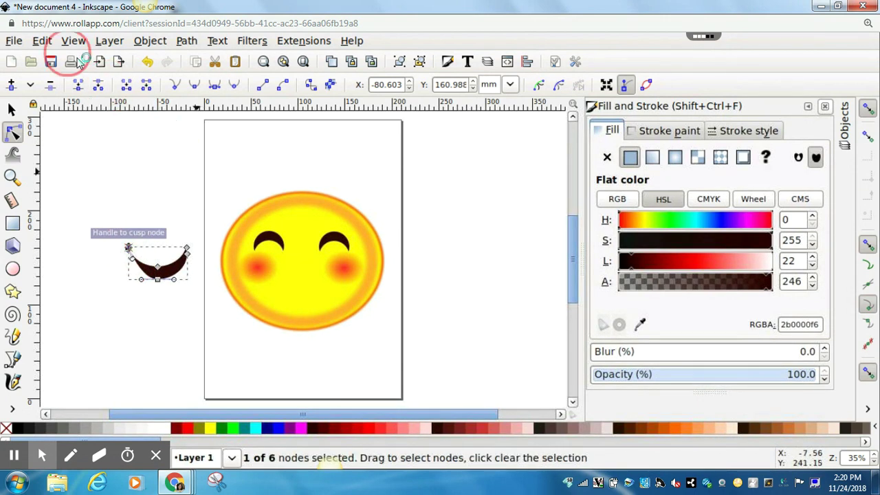
- Undo the handle and node edits on the smile crescent as well as its horizontal move
click(43, 42)
click(45, 43)
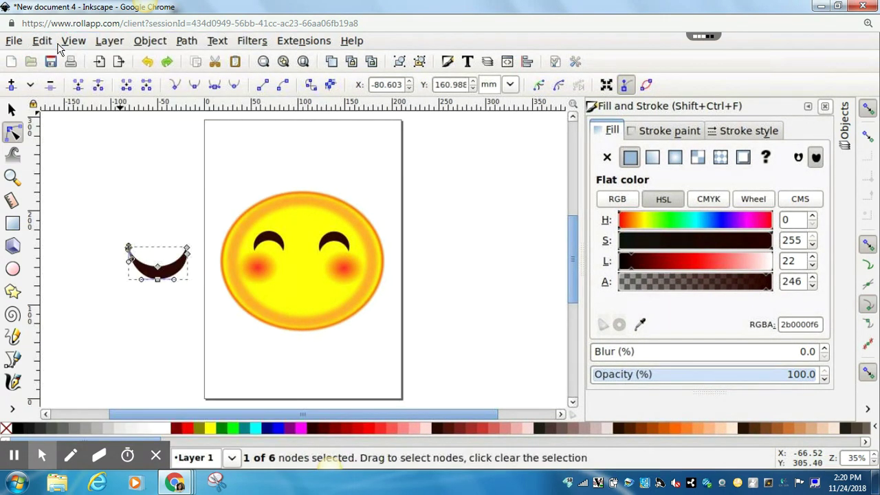
click(43, 43)
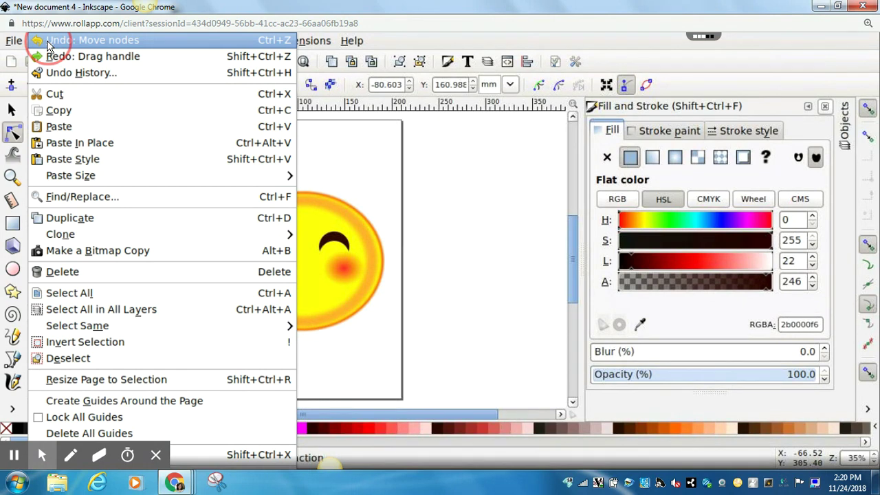
click(48, 43)
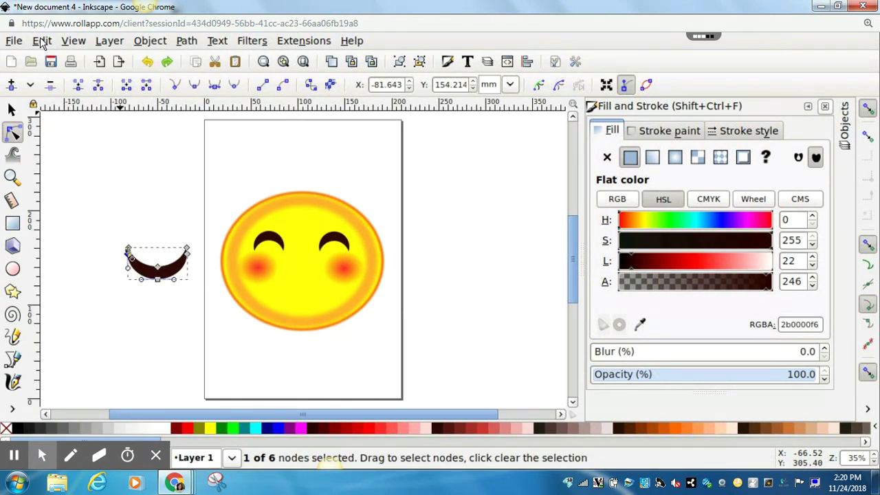
click(41, 43)
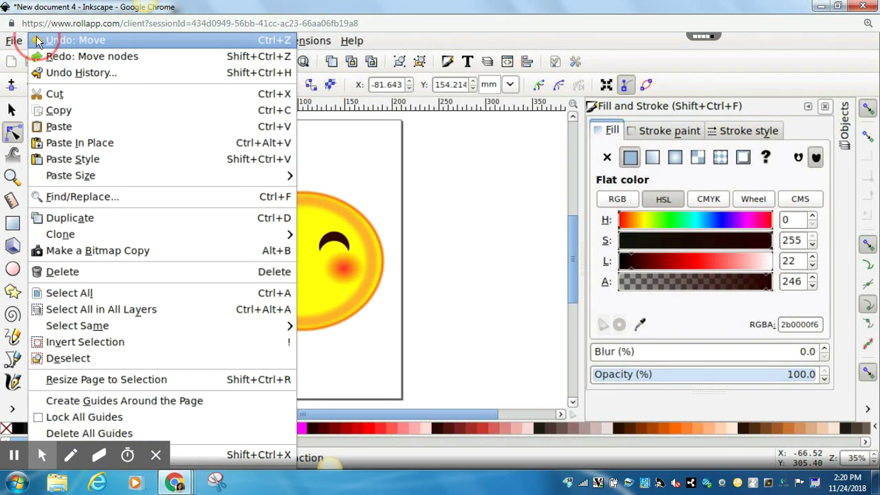
click(40, 42)
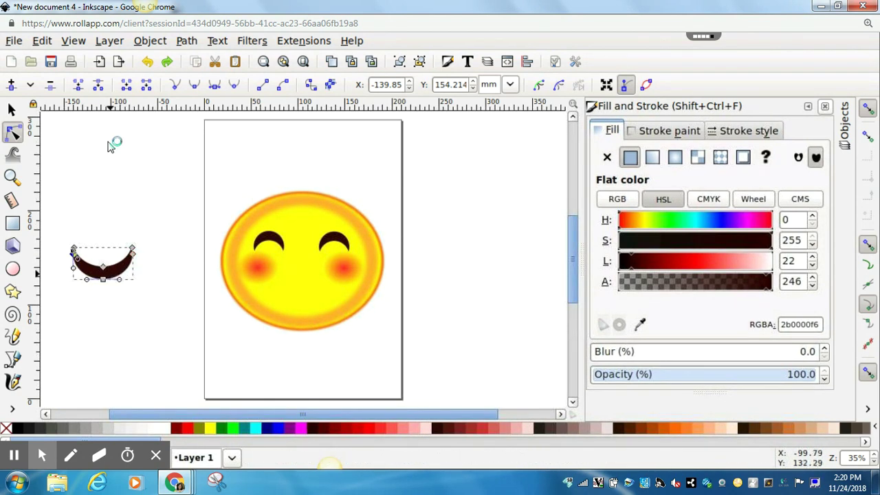
click(69, 42)
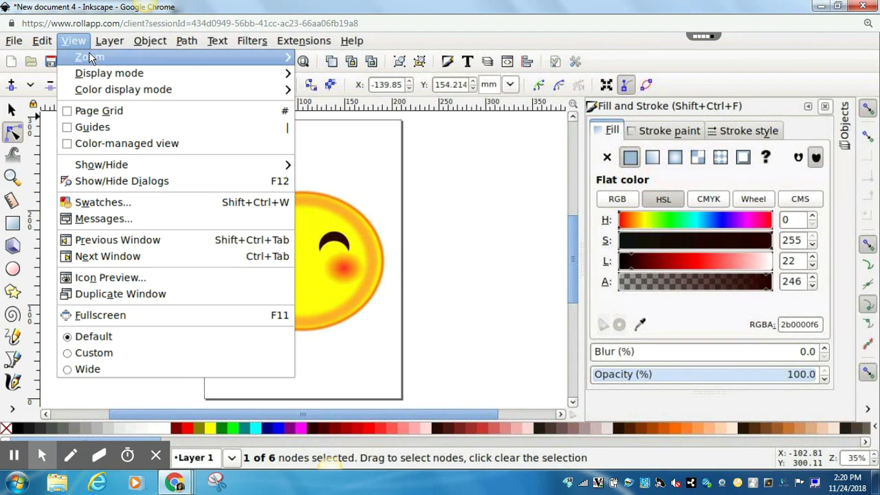
mouse_move(91, 61)
mouse_move(256, 42)
mouse_move(302, 60)
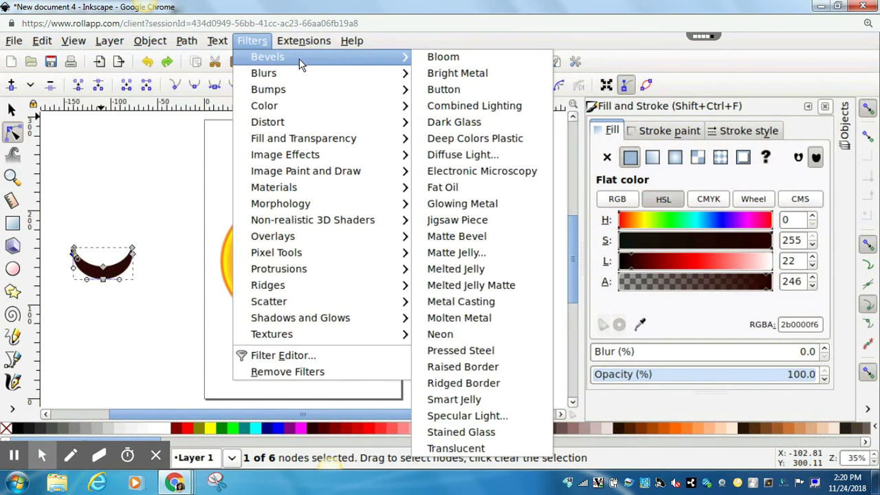
- Pull the outer-edge nodes just below the smile crescent's two tips inwards, to about X -132 mm and X -84 mm
click(12, 179)
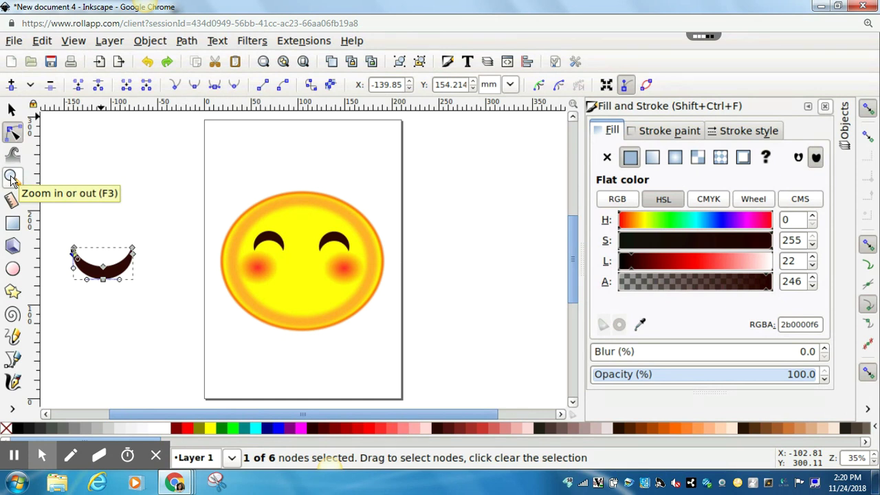
click(12, 180)
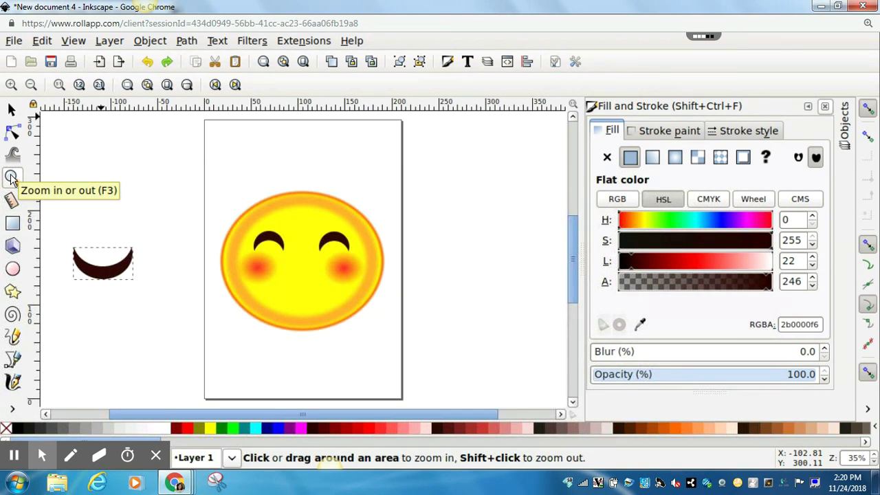
click(99, 85)
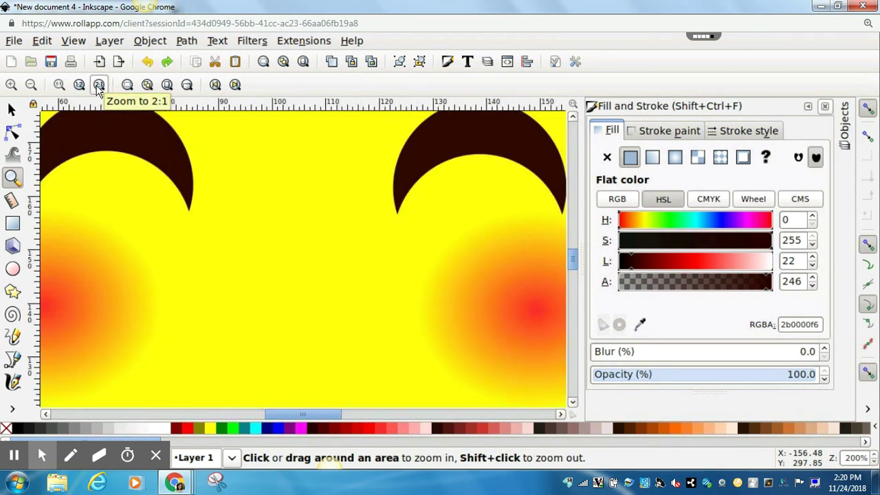
click(78, 85)
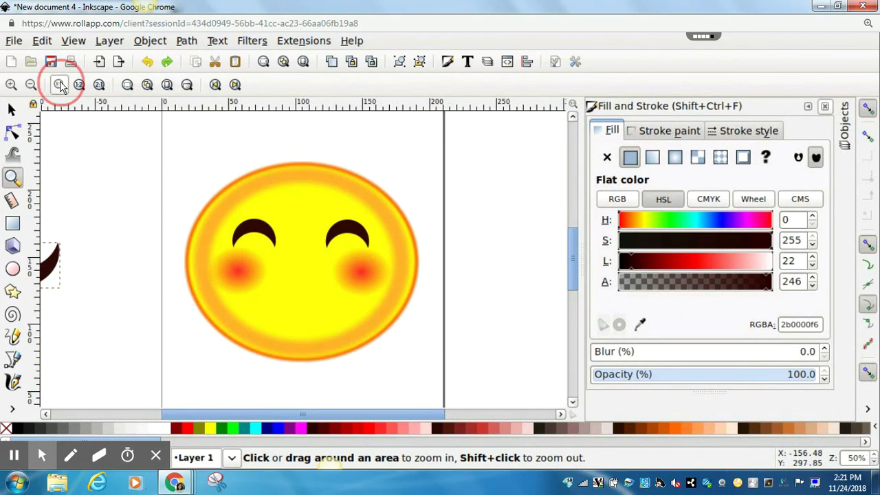
click(60, 85)
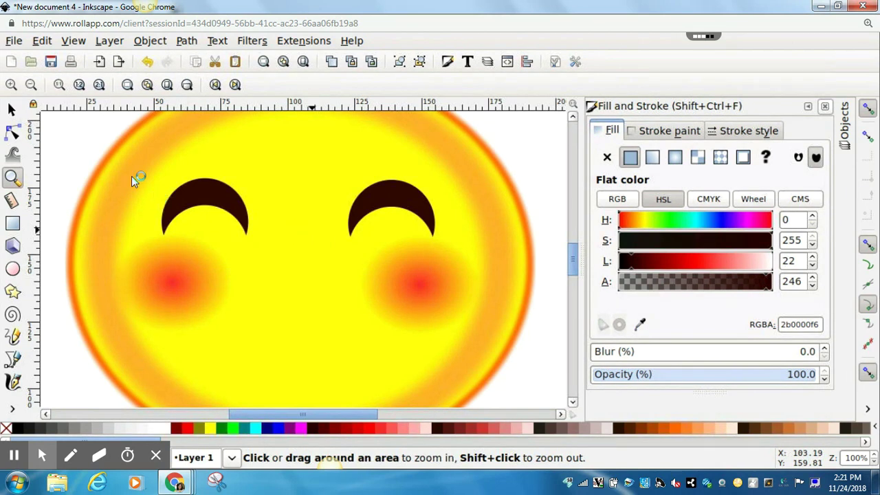
click(13, 87)
click(31, 85)
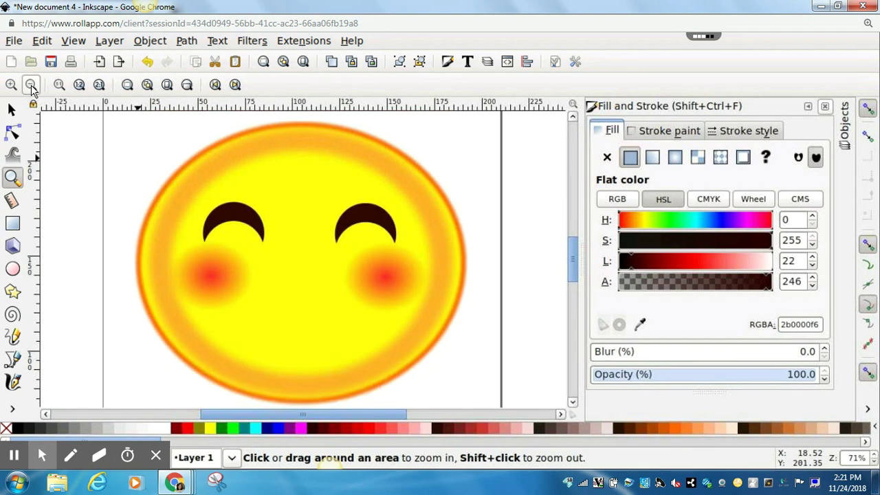
click(31, 85)
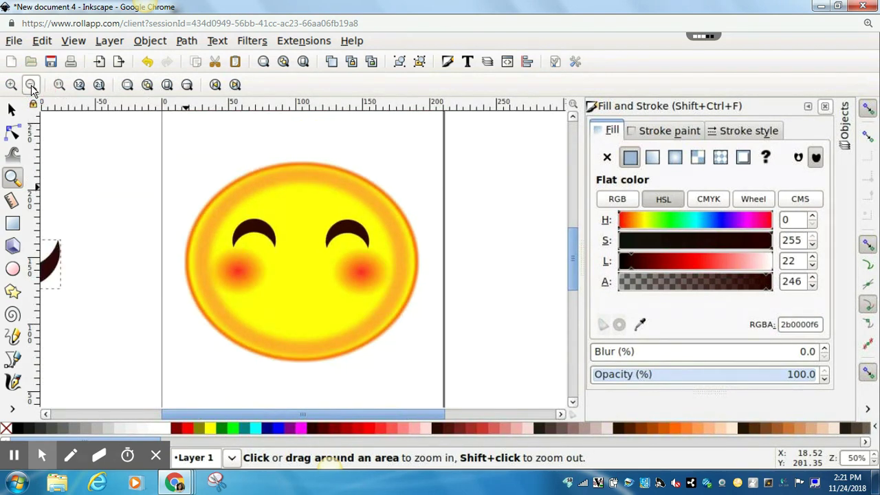
drag(226, 415, 78, 417)
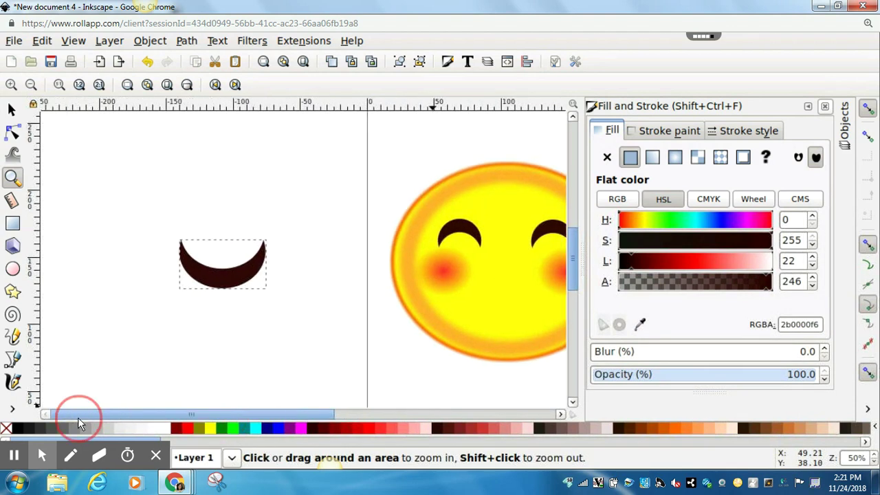
click(11, 84)
click(11, 84)
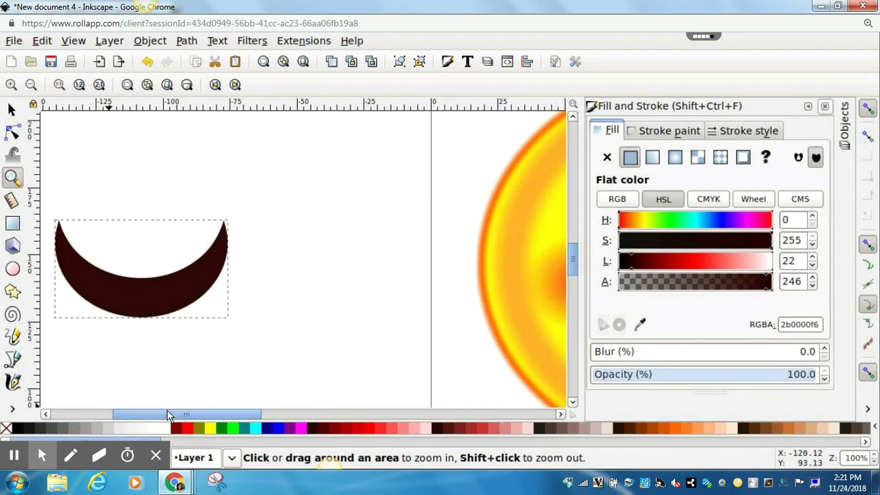
drag(165, 413, 89, 413)
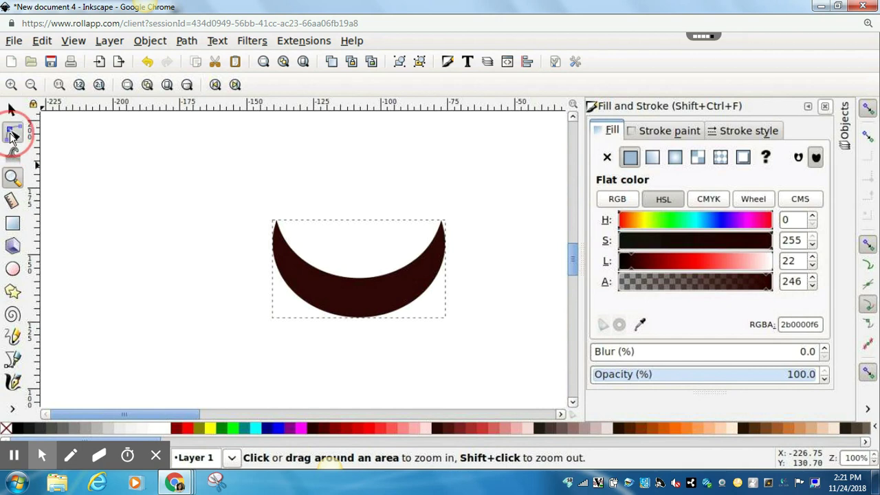
click(13, 132)
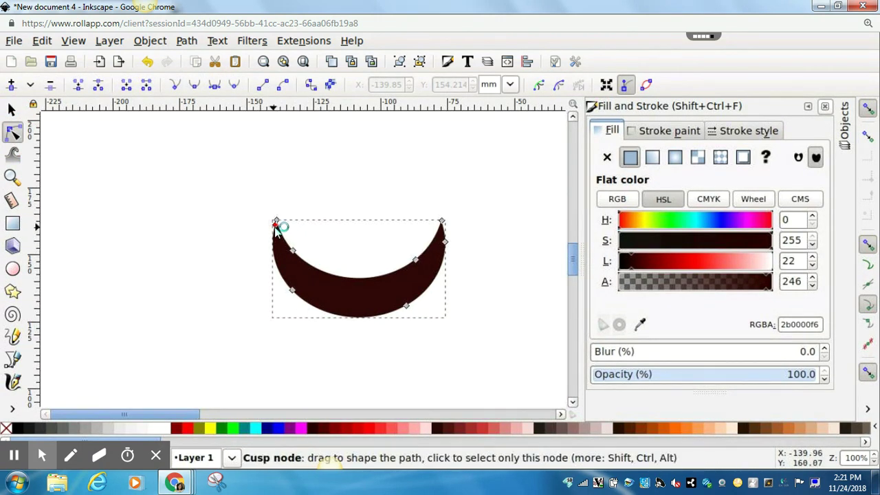
drag(276, 227, 293, 232)
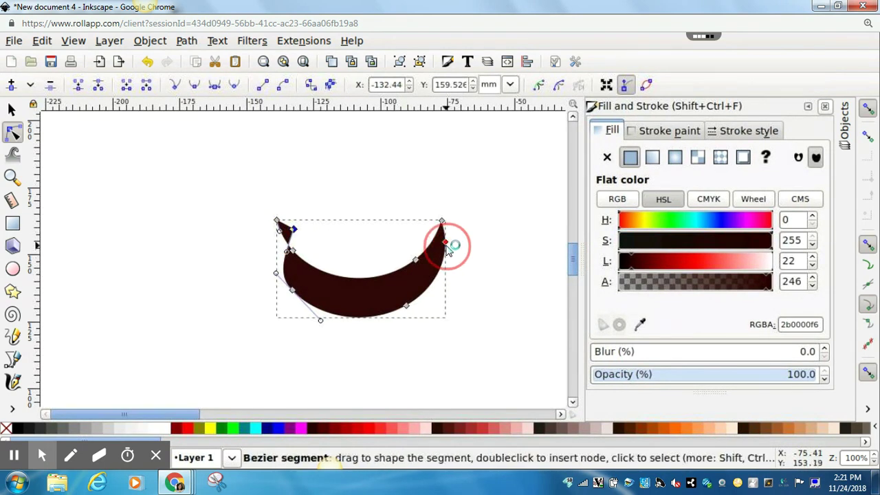
drag(446, 241, 423, 236)
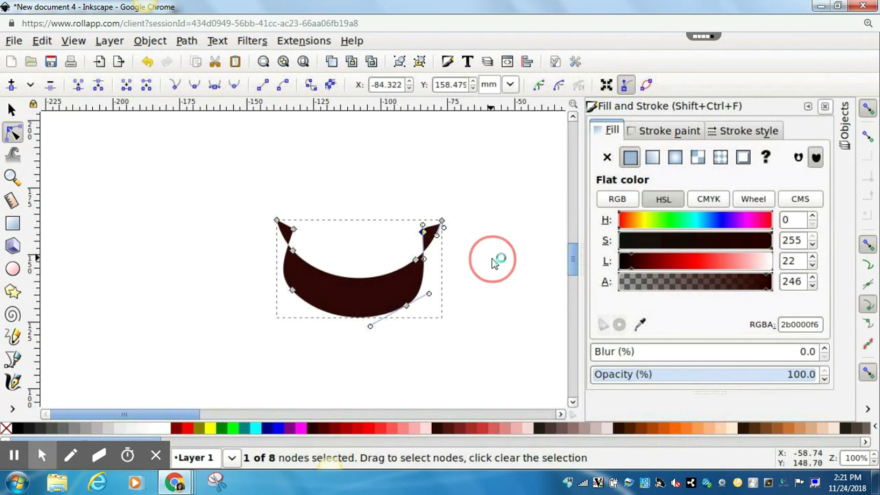
click(493, 262)
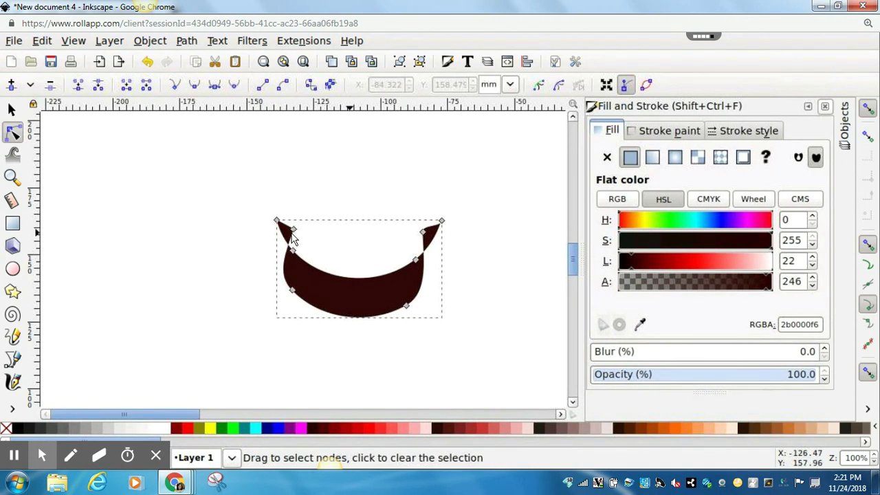
- Spread the smile's two tip nodes slightly outwards, to about X -140.7 mm and X -75.5 mm
drag(277, 222, 271, 220)
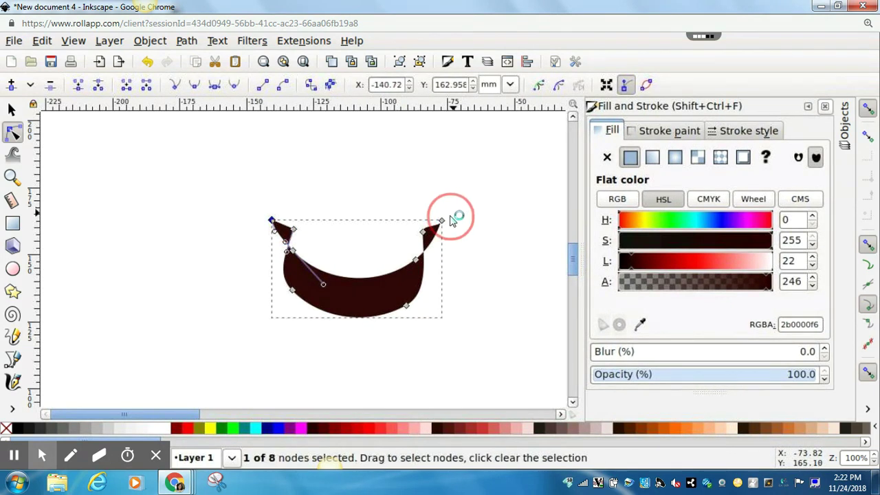
drag(442, 221, 447, 221)
click(501, 360)
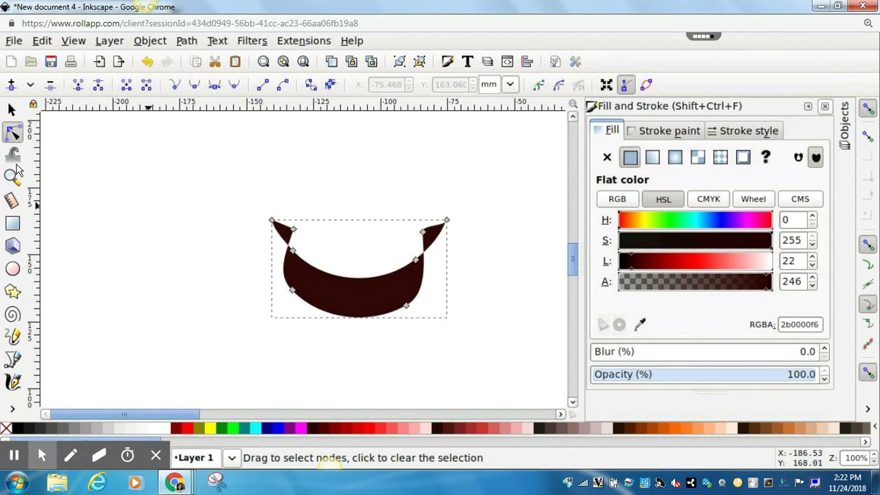
- Move the smile about 213 mm across and 26 mm down, centring it on the lower half of the yellow face
click(13, 176)
click(31, 86)
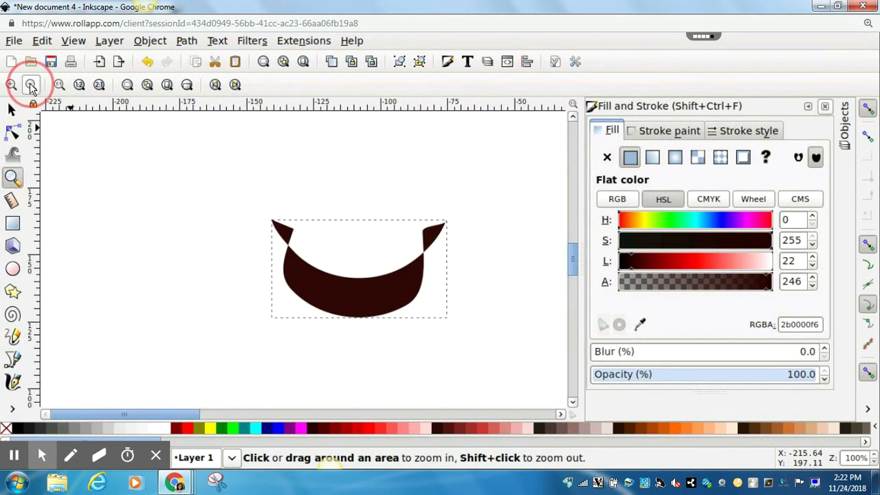
click(30, 86)
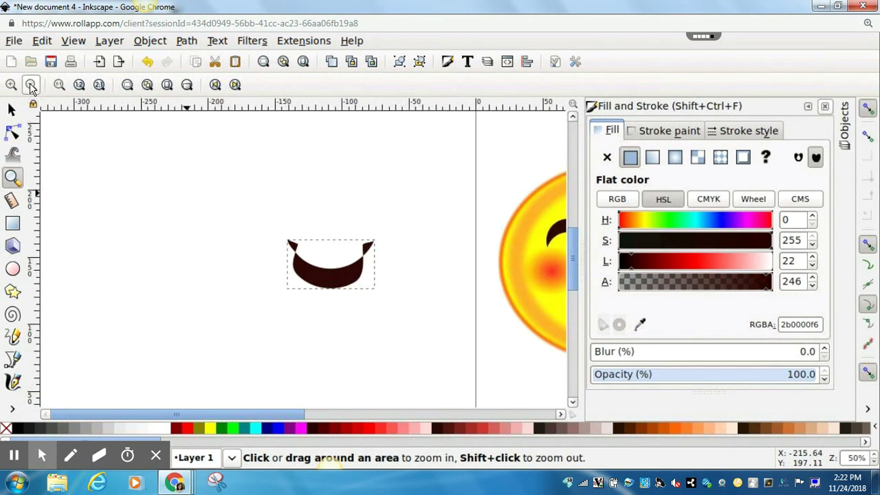
click(207, 216)
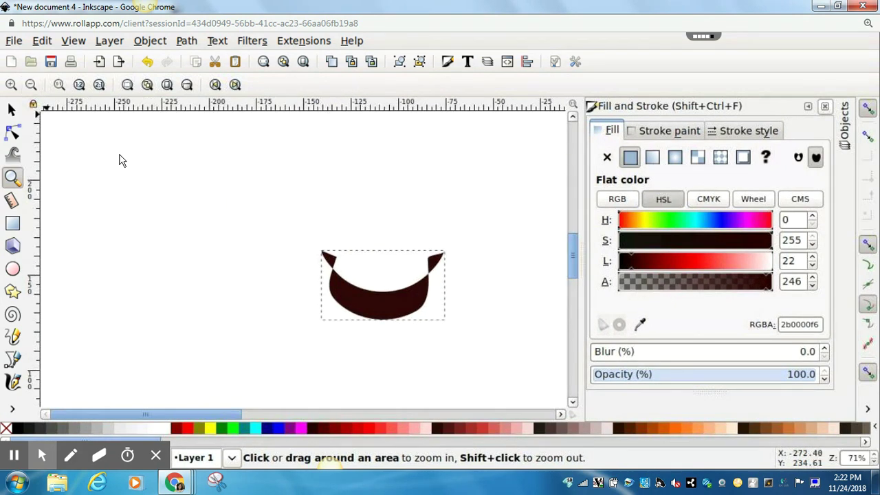
click(30, 85)
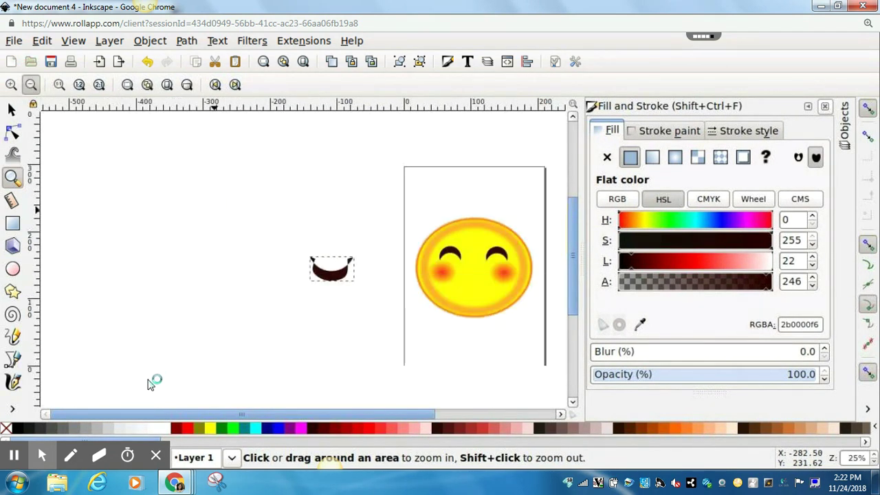
mouse_move(154, 414)
mouse_down()
mouse_move(347, 418)
mouse_move(335, 418)
mouse_up()
click(11, 85)
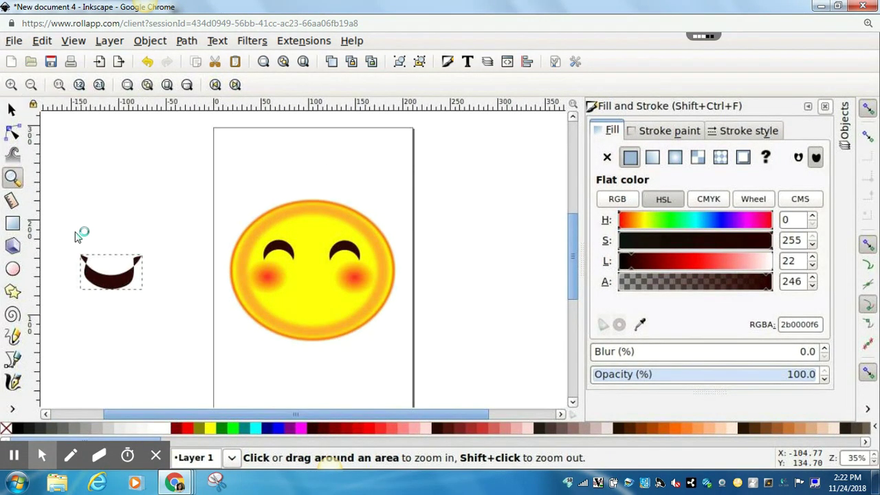
click(12, 110)
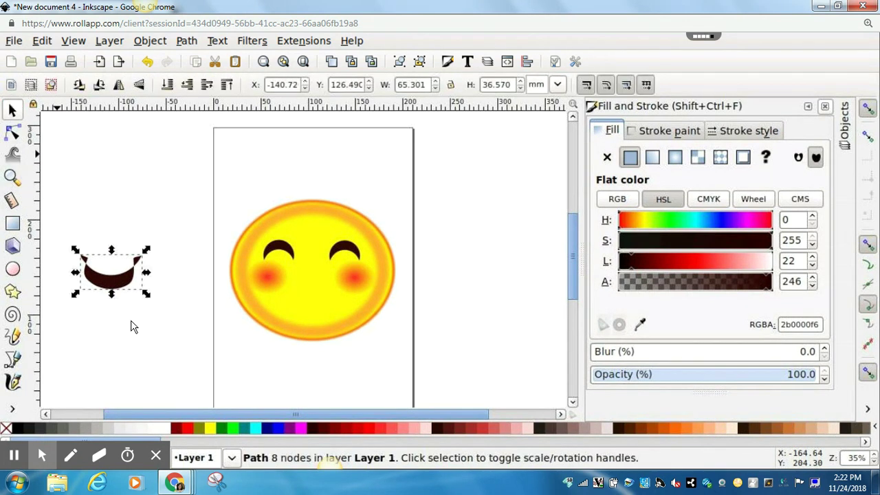
drag(110, 276, 320, 309)
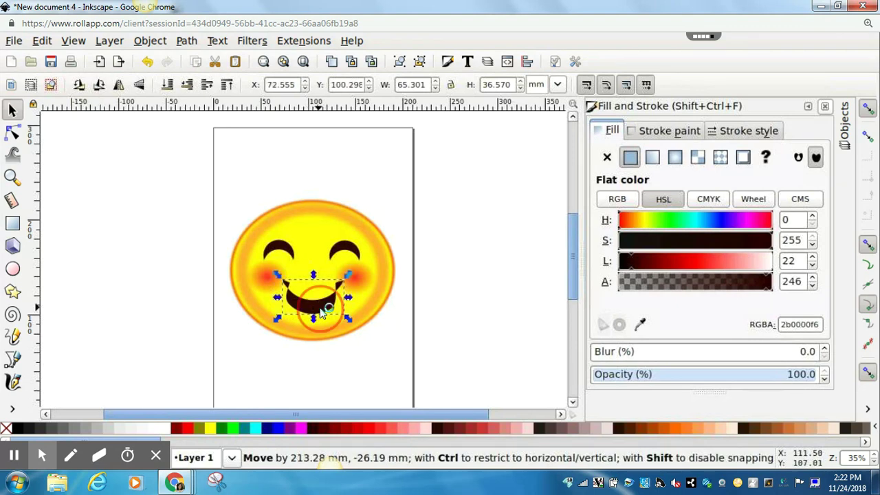
- Resize the smile about its centre to about 91 mm wide by 35 mm high so its tips reach the cheeks
drag(352, 274, 355, 275)
click(363, 279)
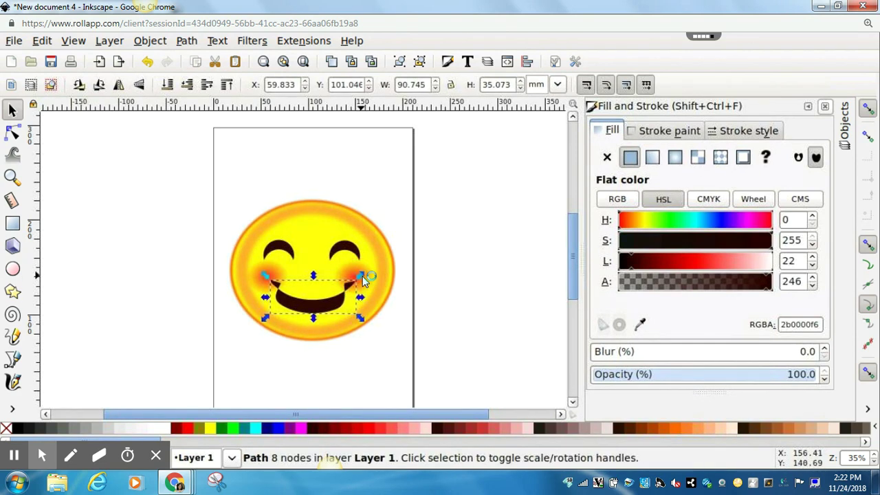
click(509, 268)
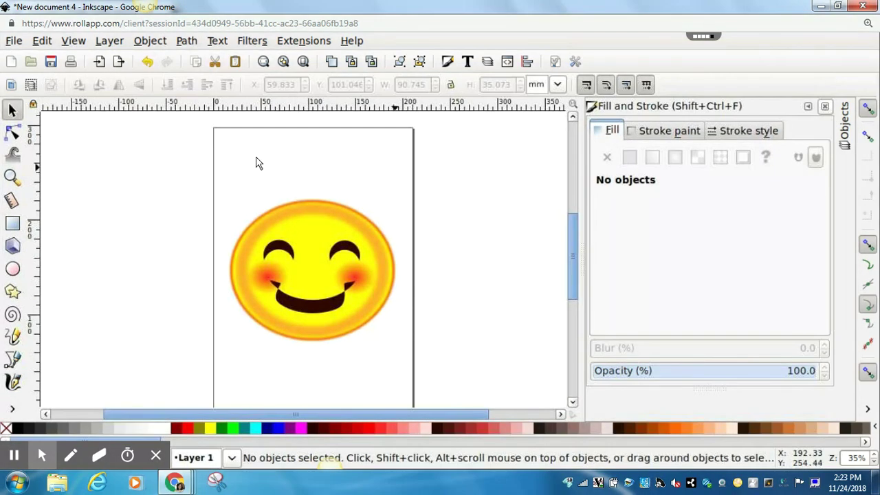
drag(173, 178, 458, 370)
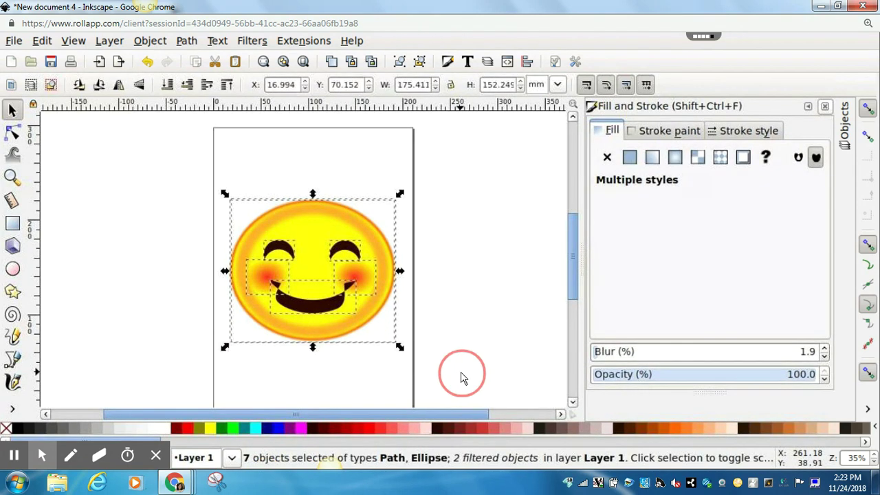
click(528, 188)
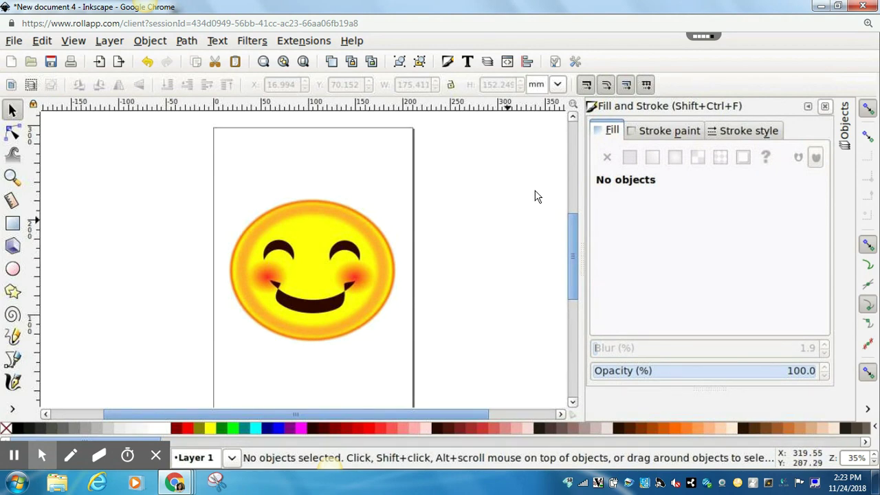
click(838, 7)
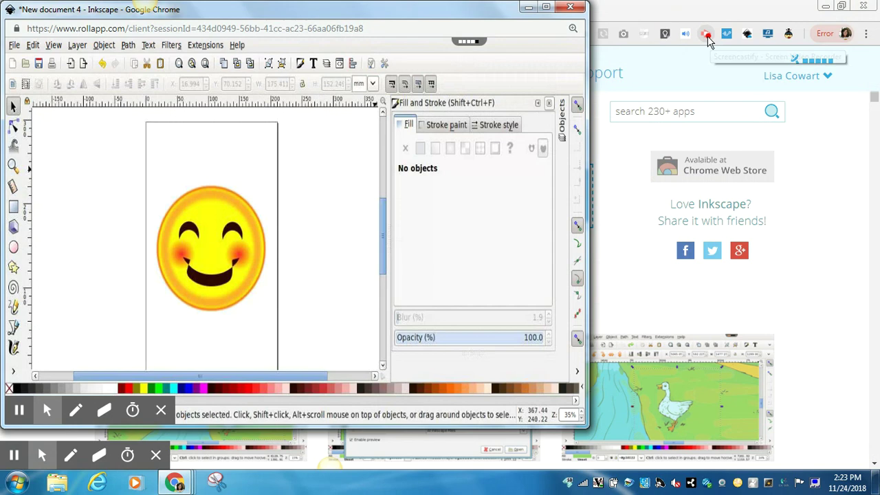
click(708, 37)
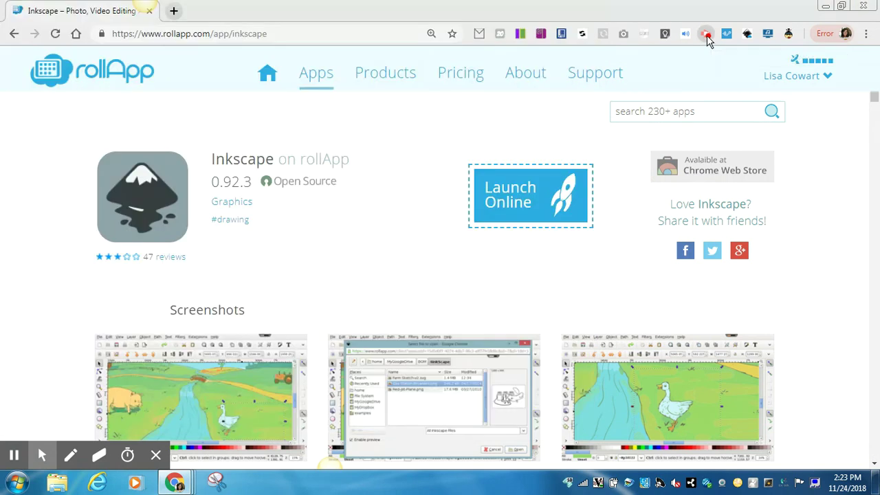
click(679, 203)
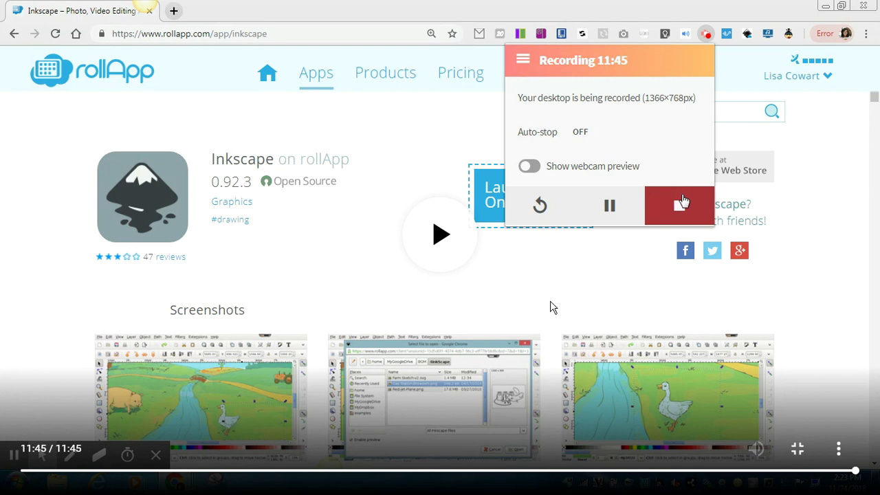
click(708, 36)
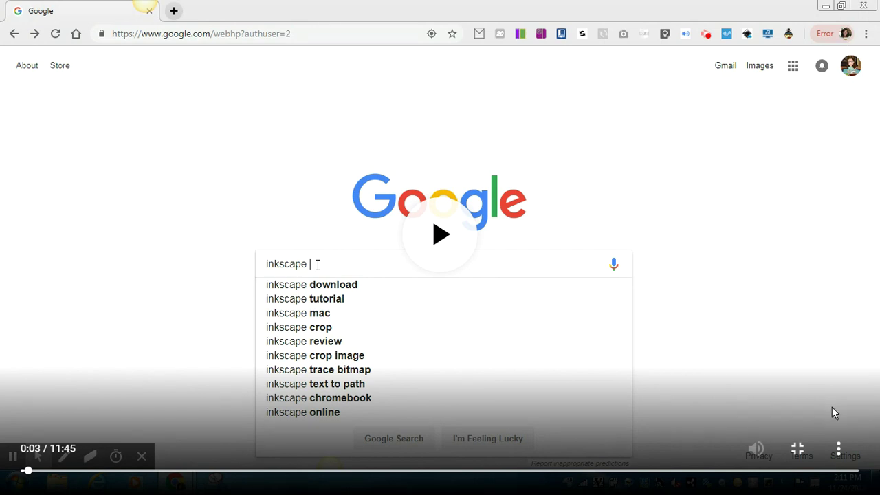
click(839, 449)
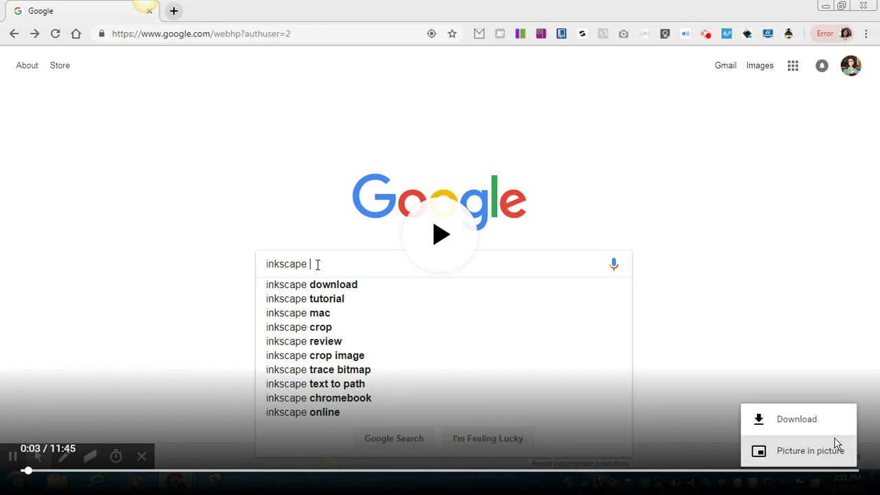
click(825, 312)
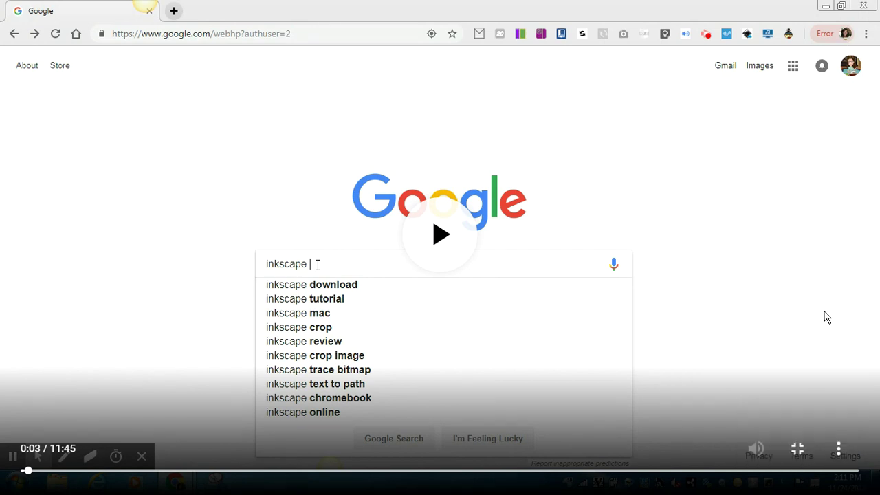
click(798, 452)
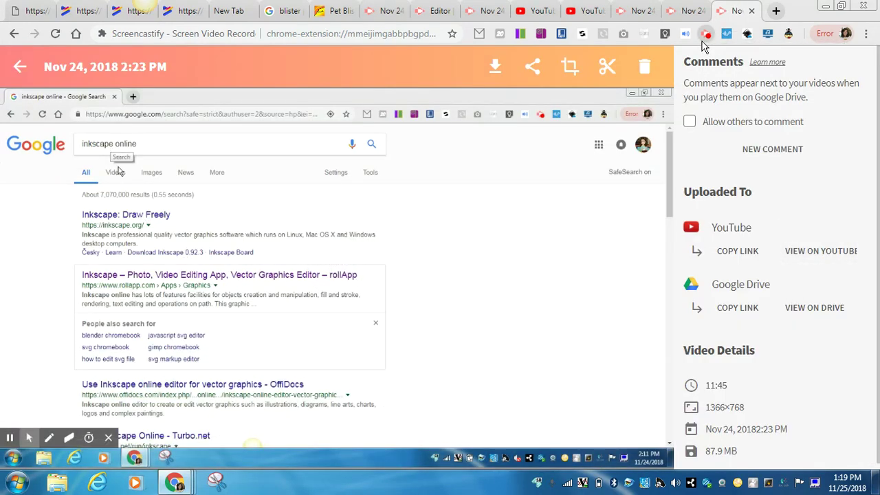